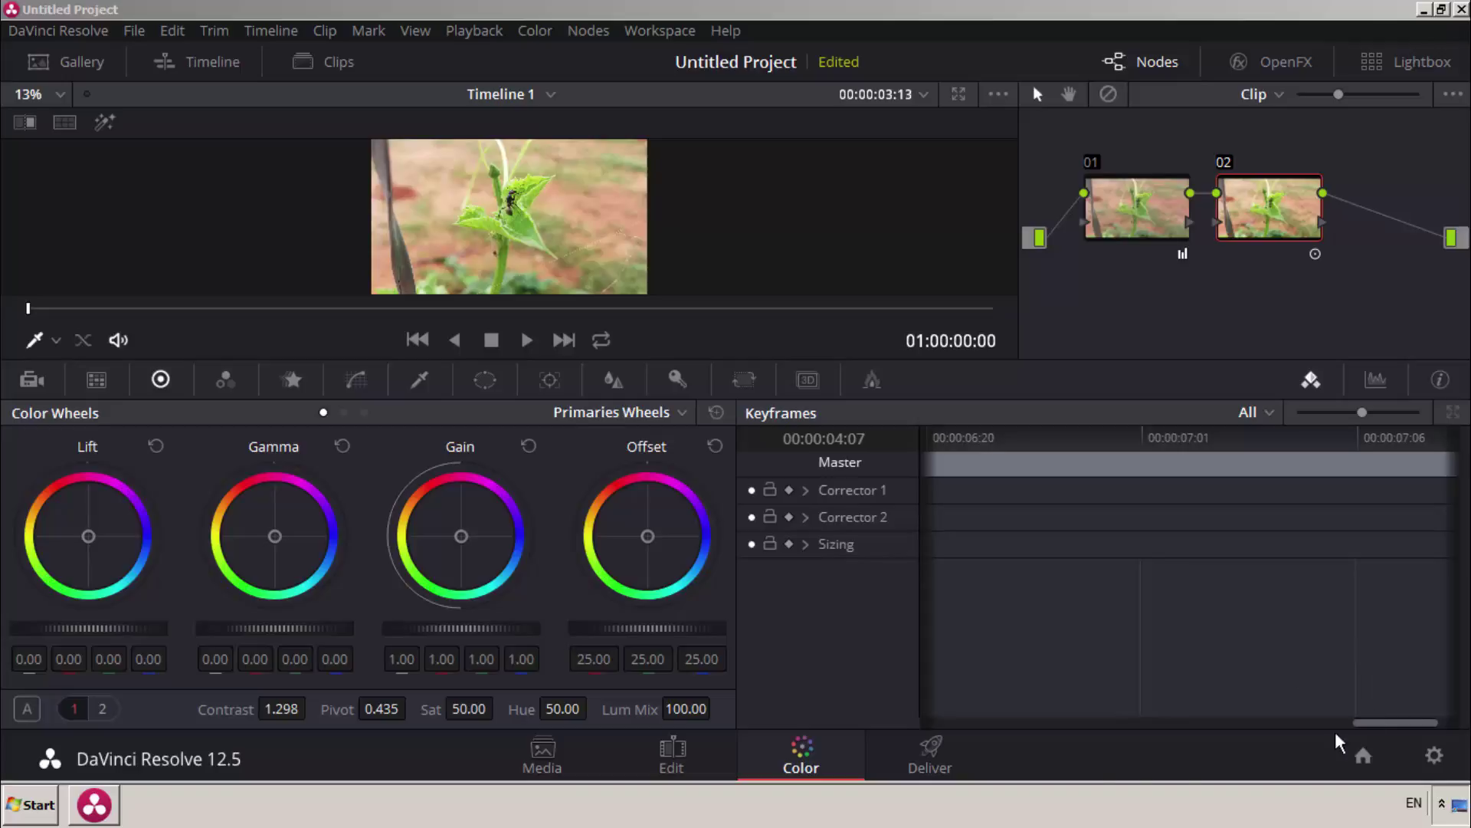
- Switch to the Deliver page and widen the Render Settings panel
click(927, 754)
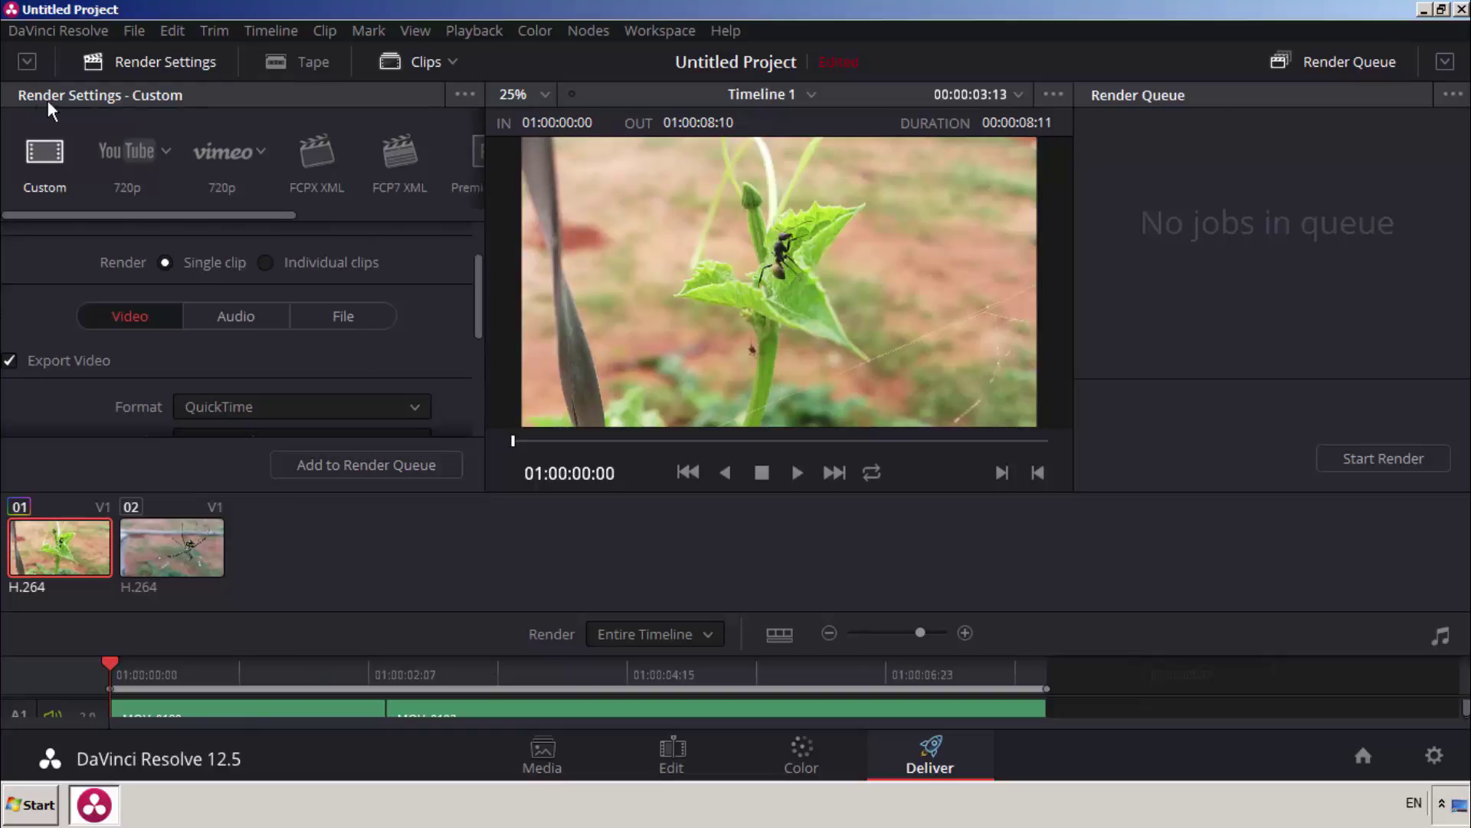
click(28, 62)
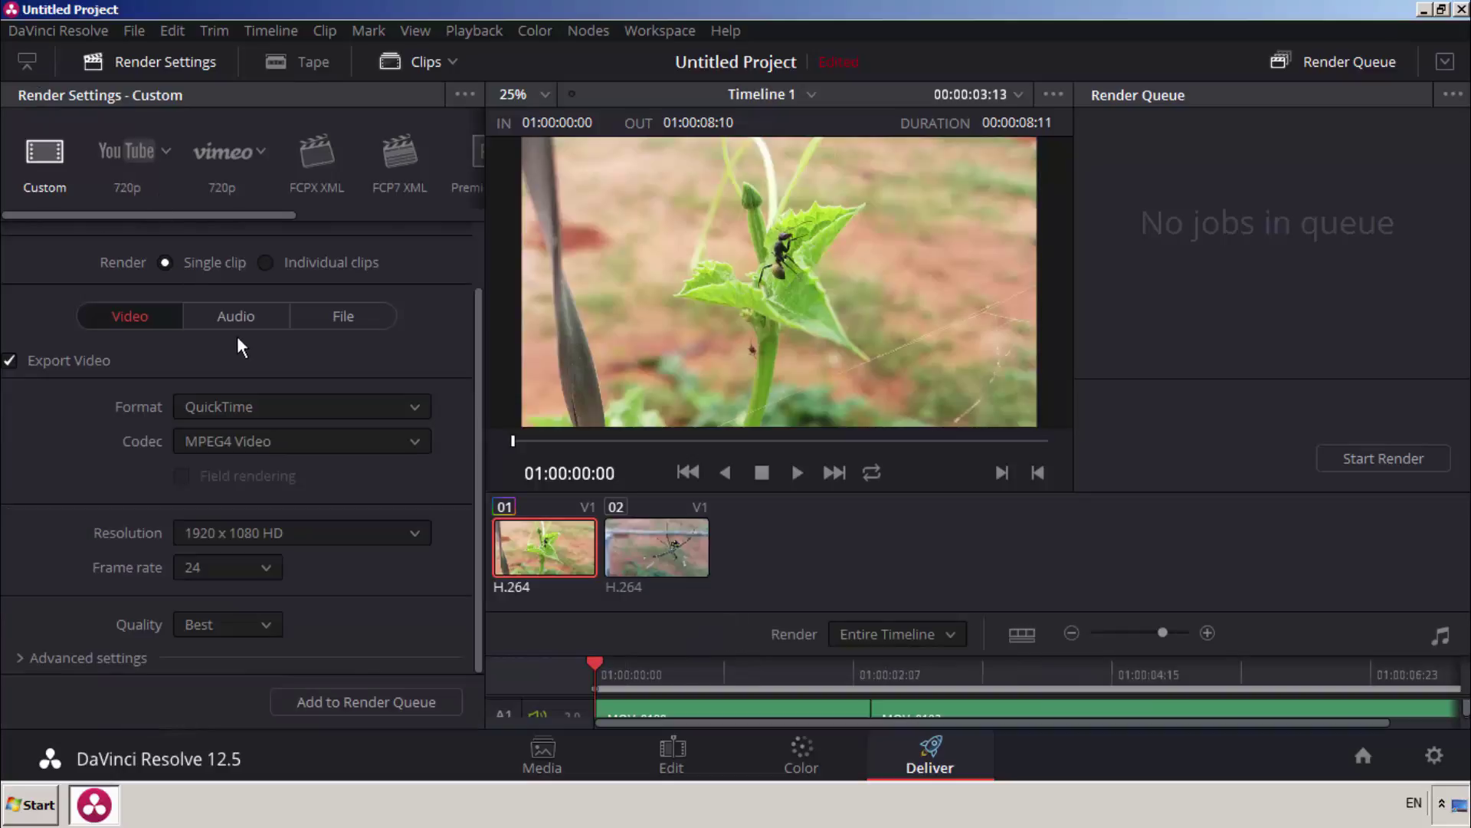
scroll(138, 268, up, 2)
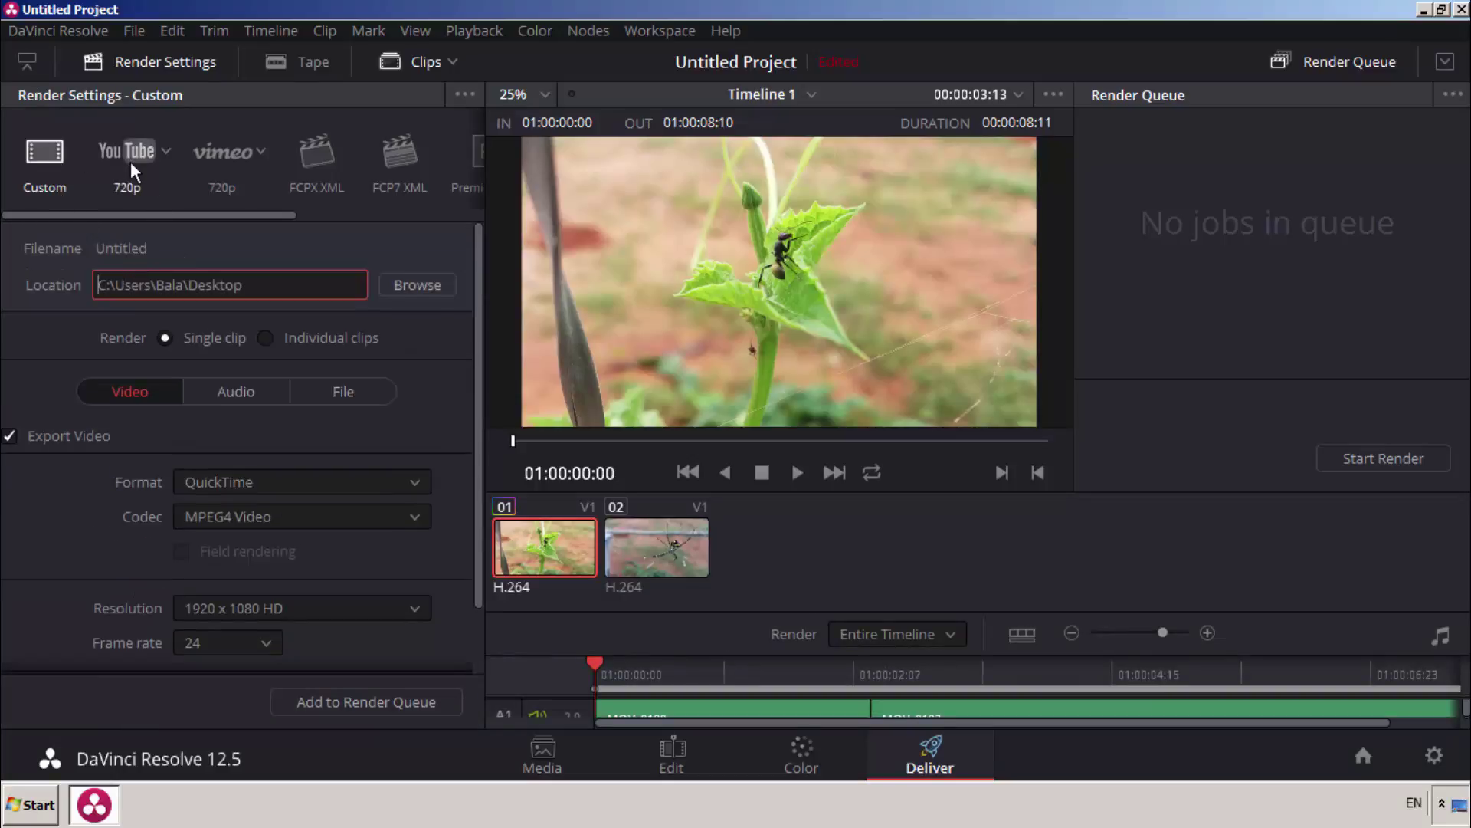
mouse_move(269, 214)
mouse_down()
mouse_move(412, 215)
mouse_move(169, 217)
mouse_up()
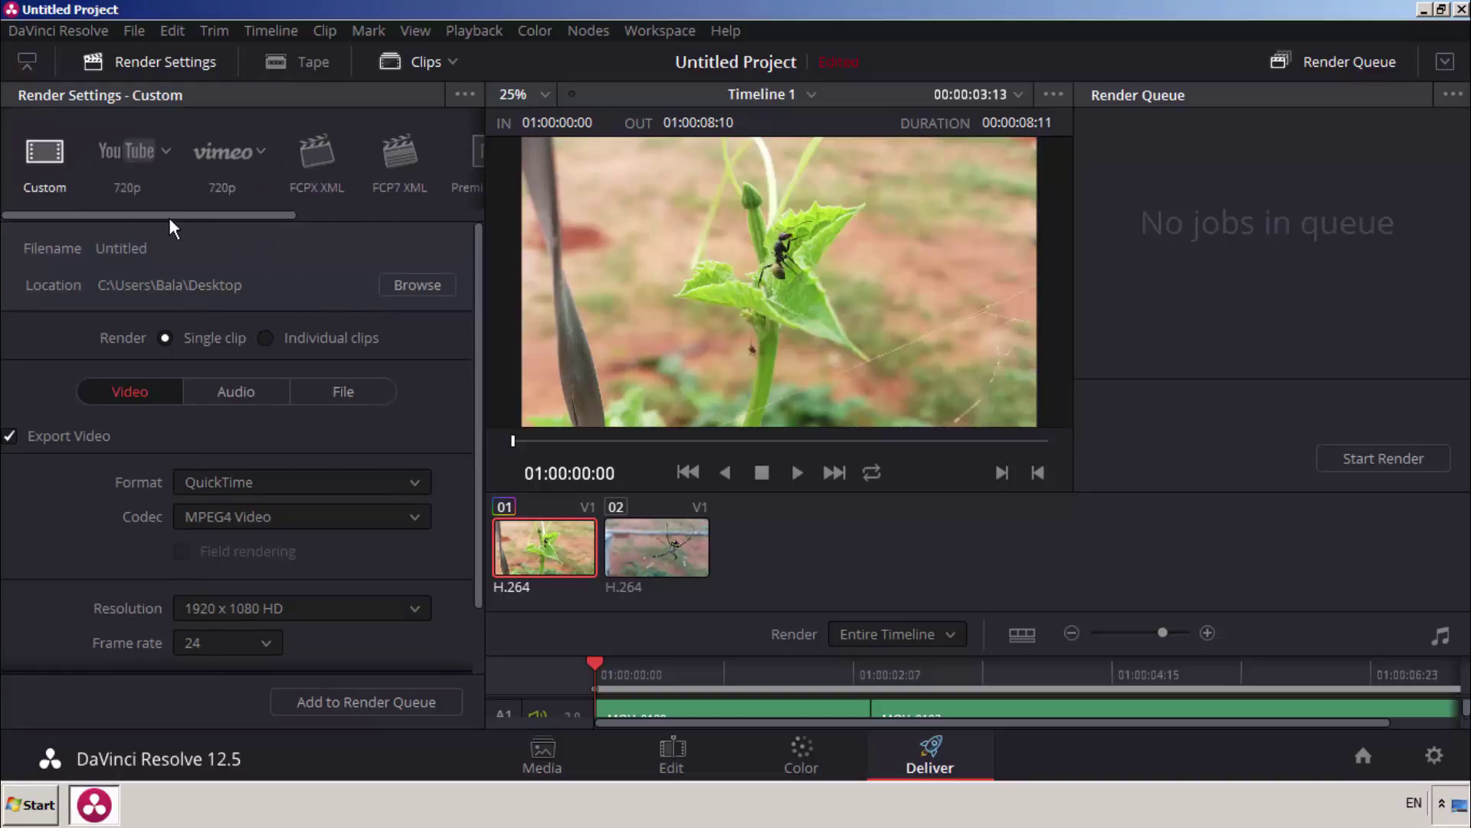
- Look over the YouTube preset's resolution choices without changing them
click(169, 153)
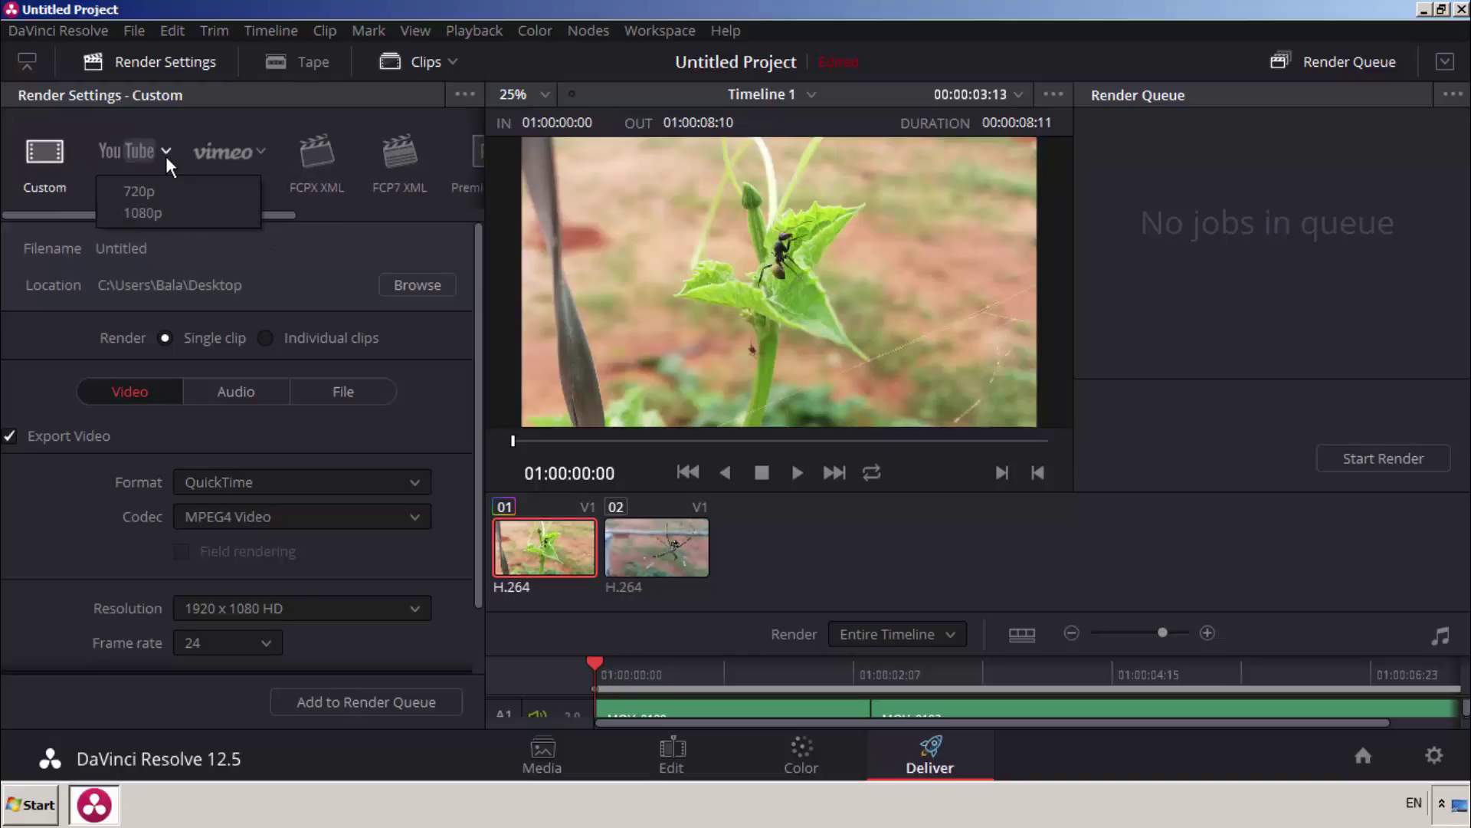
click(43, 166)
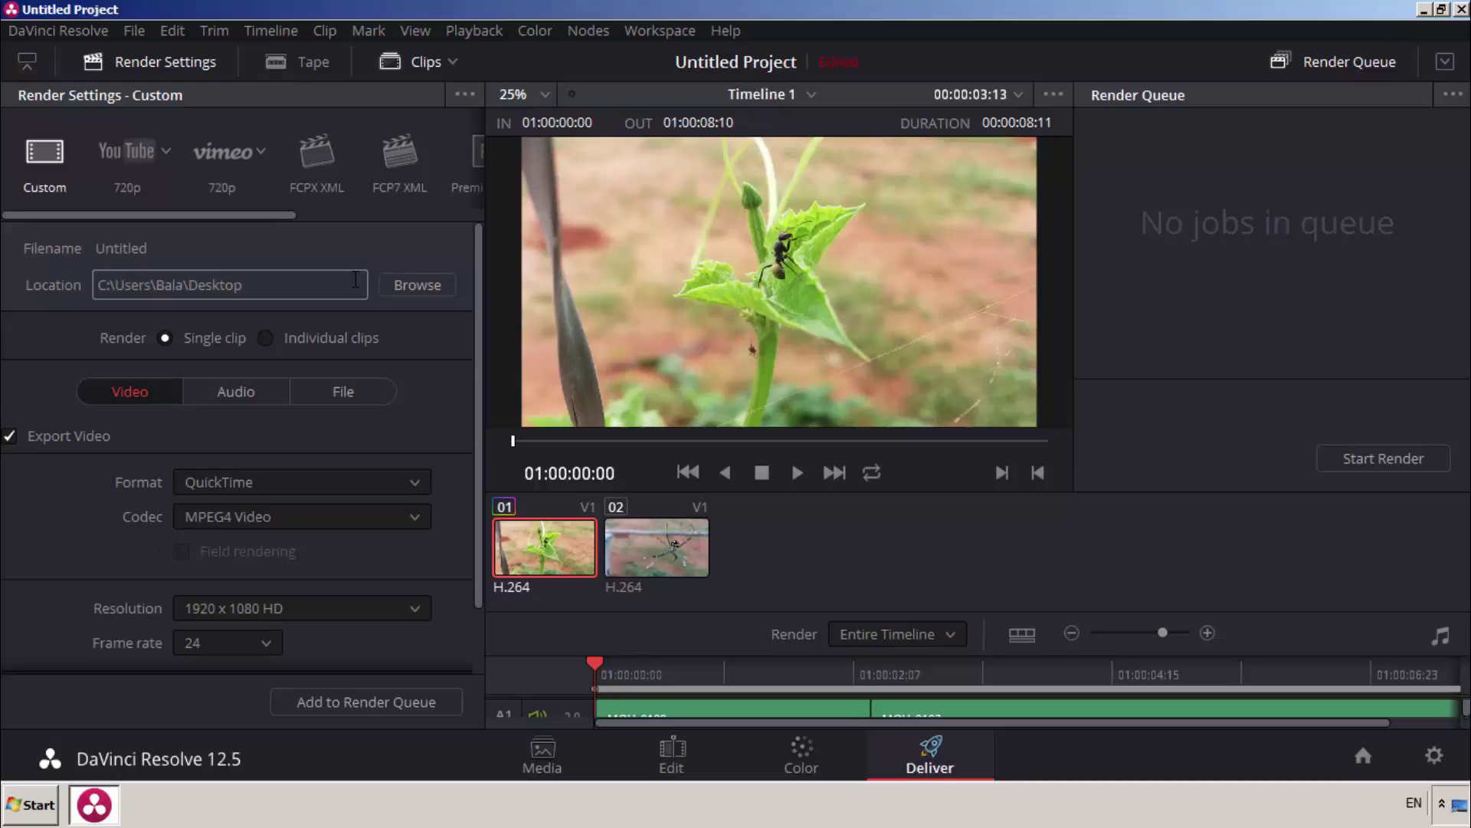
scroll(319, 322, down, 2)
scroll(207, 384, up, 2)
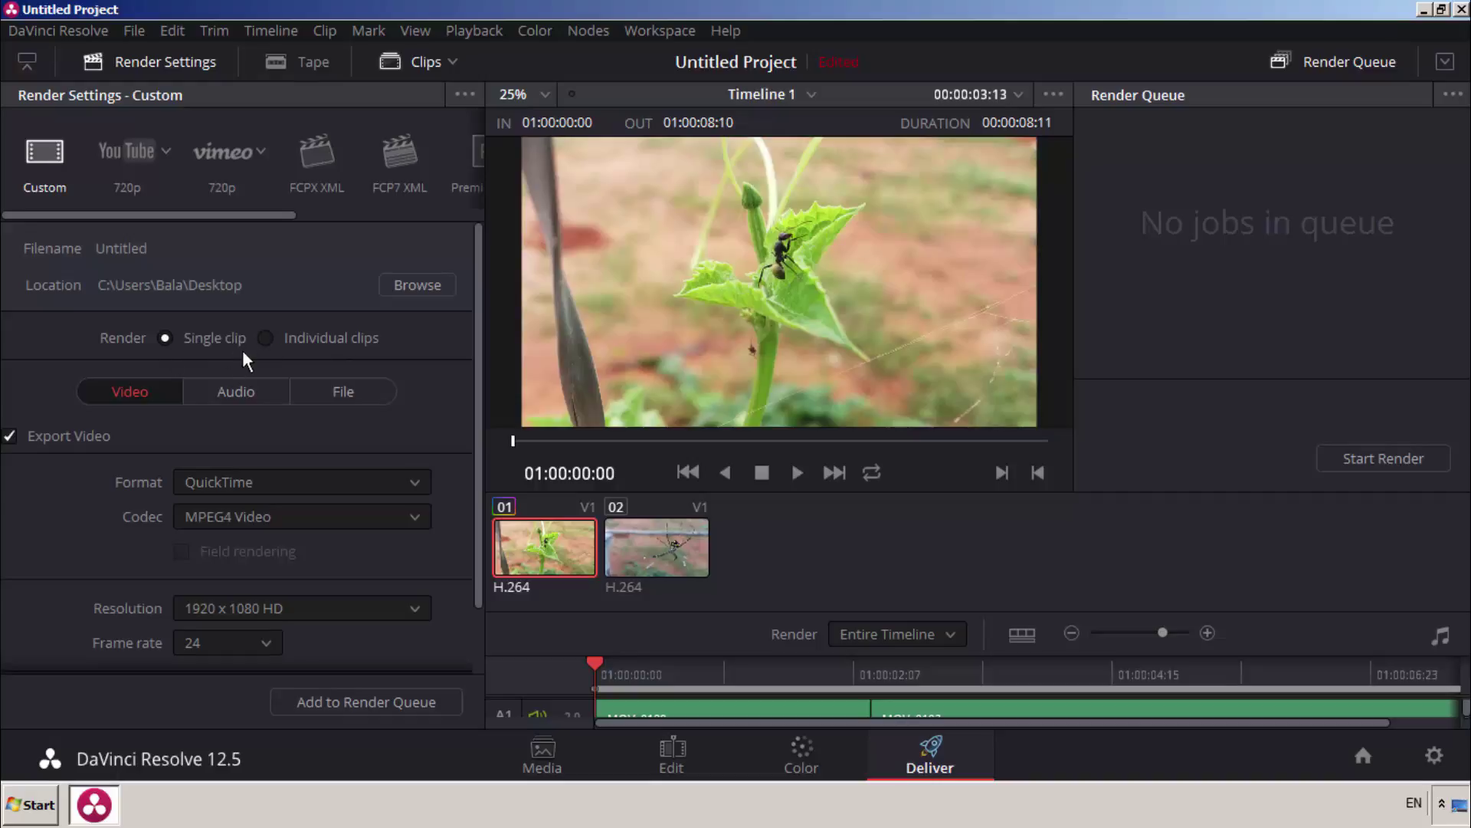
scroll(236, 351, down, 2)
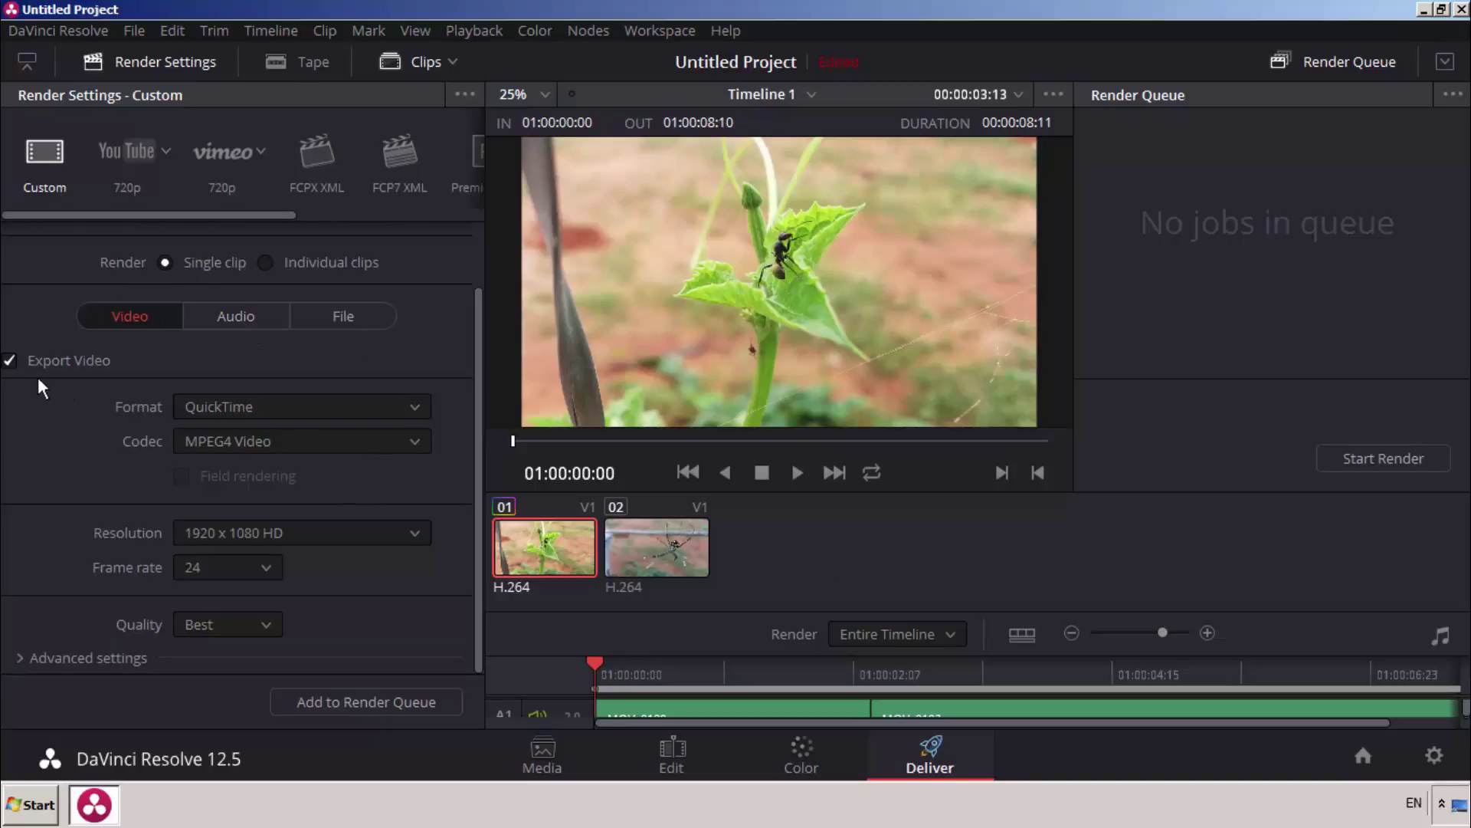
- Check the audio export settings, then keep QuickTime as the output format
click(227, 315)
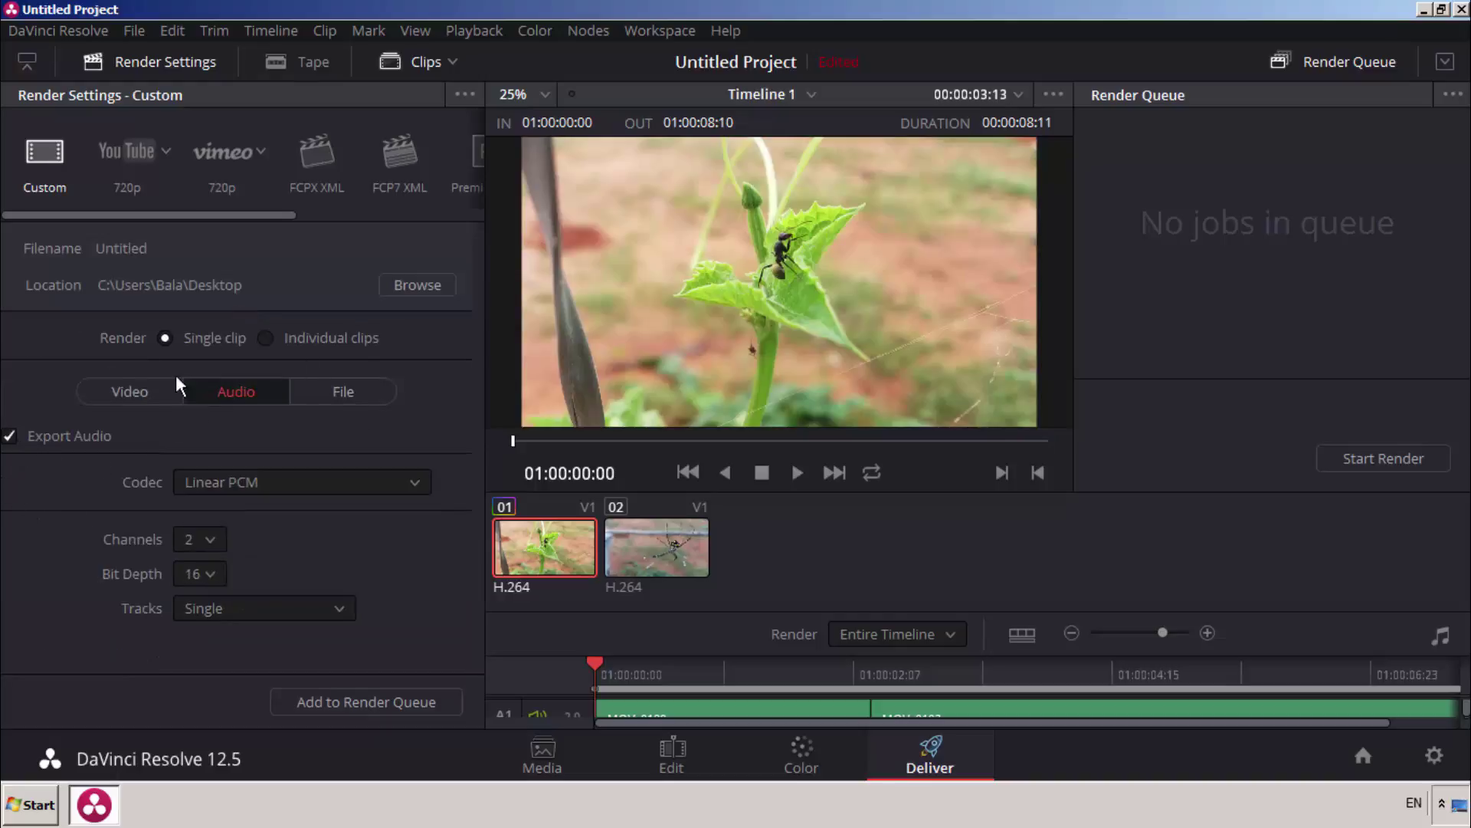
click(141, 389)
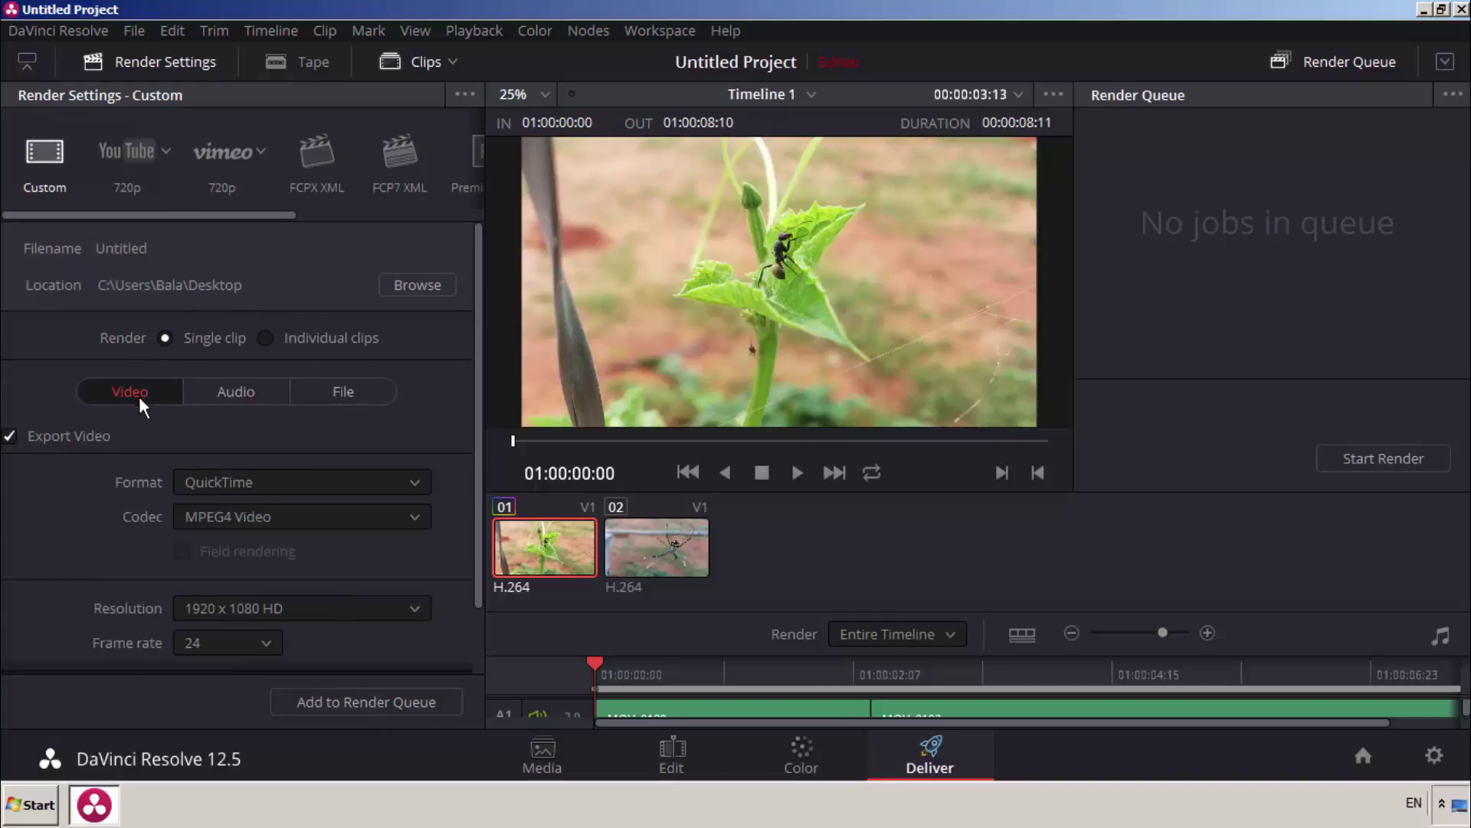
scroll(202, 460, down, 2)
click(186, 405)
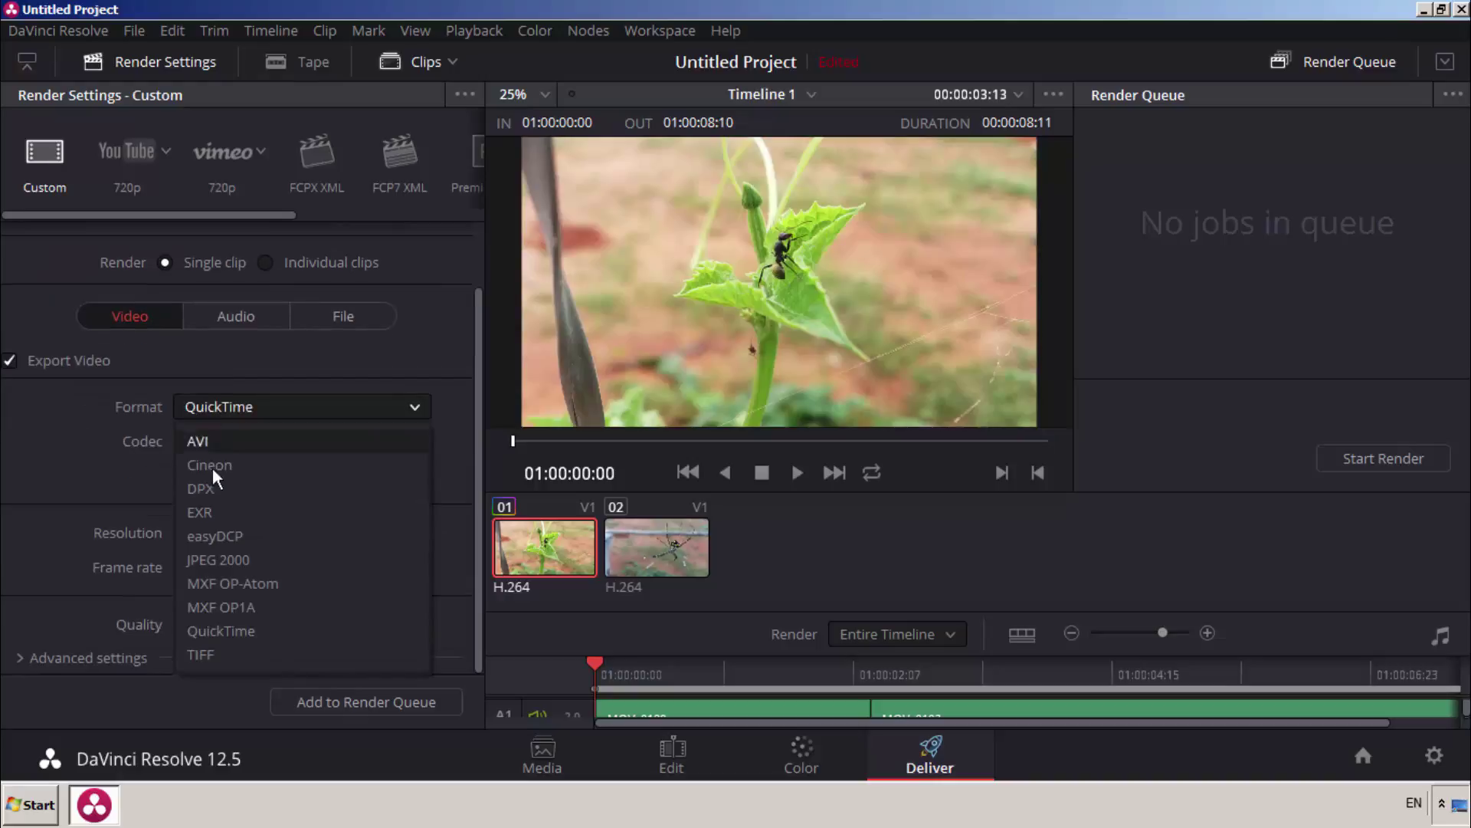
click(234, 628)
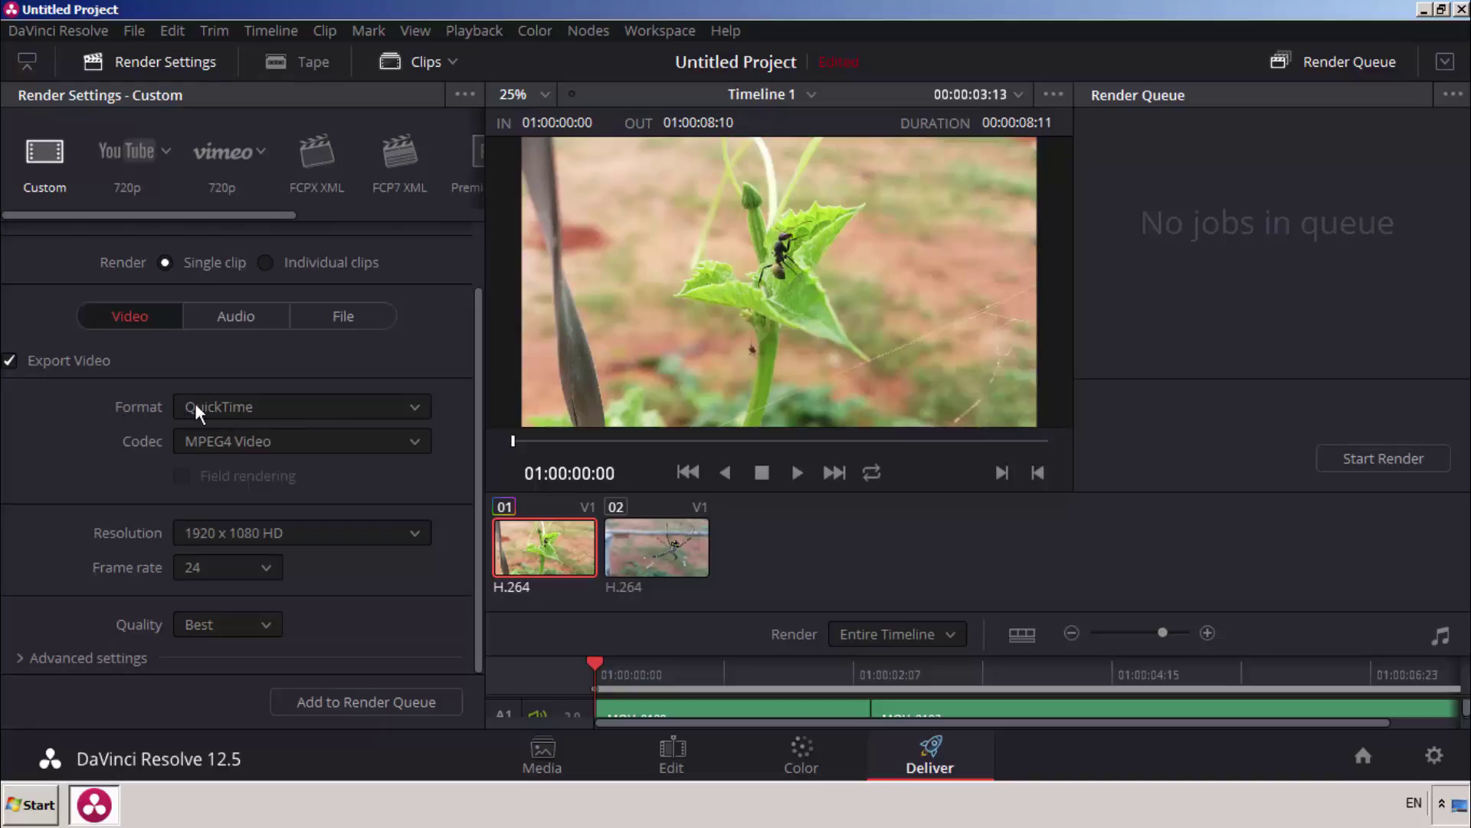
- Keep the MPEG4 Video codec and 1920 x 1080 HD resolution
click(220, 443)
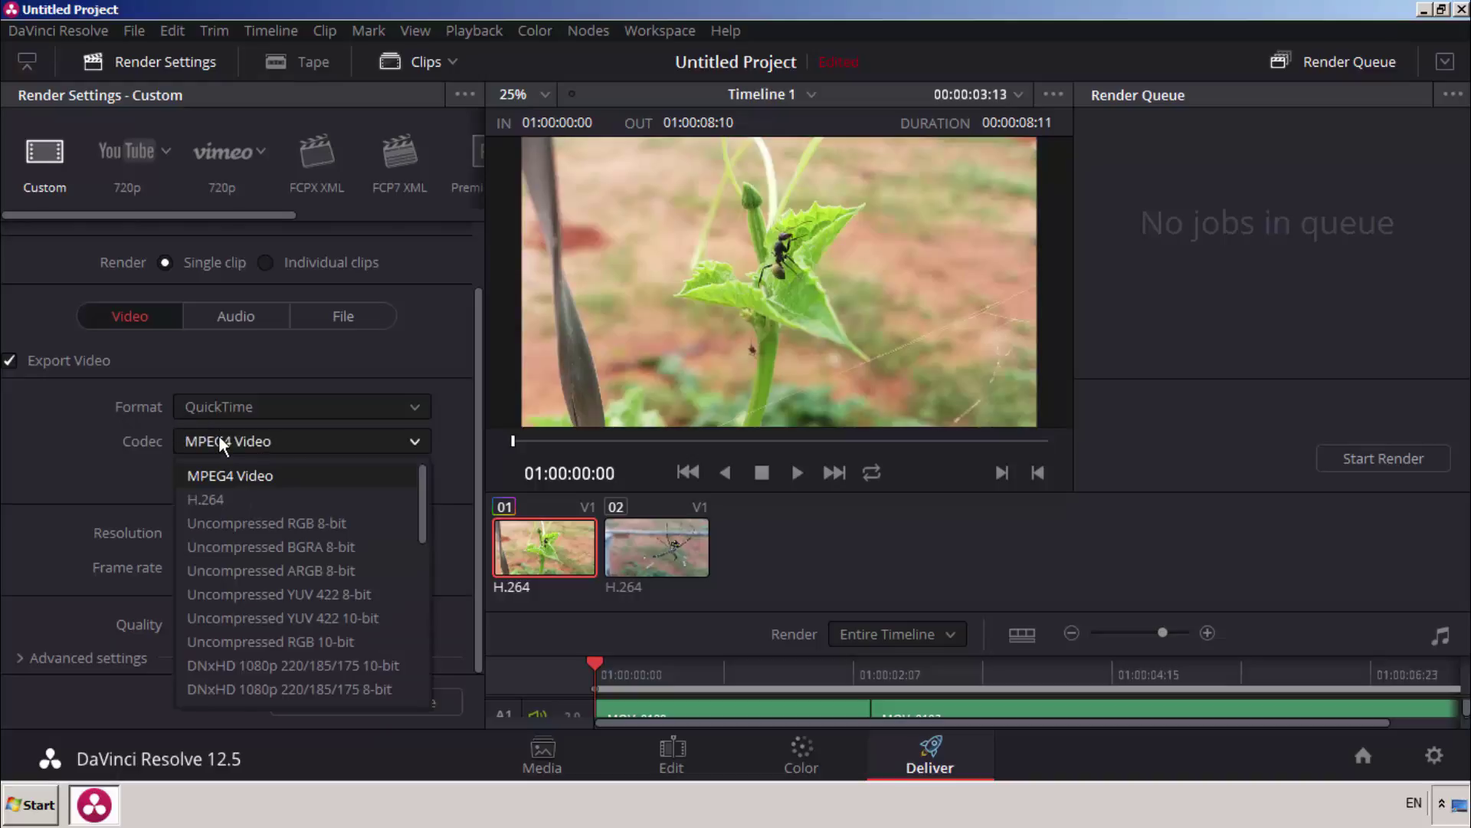
click(261, 470)
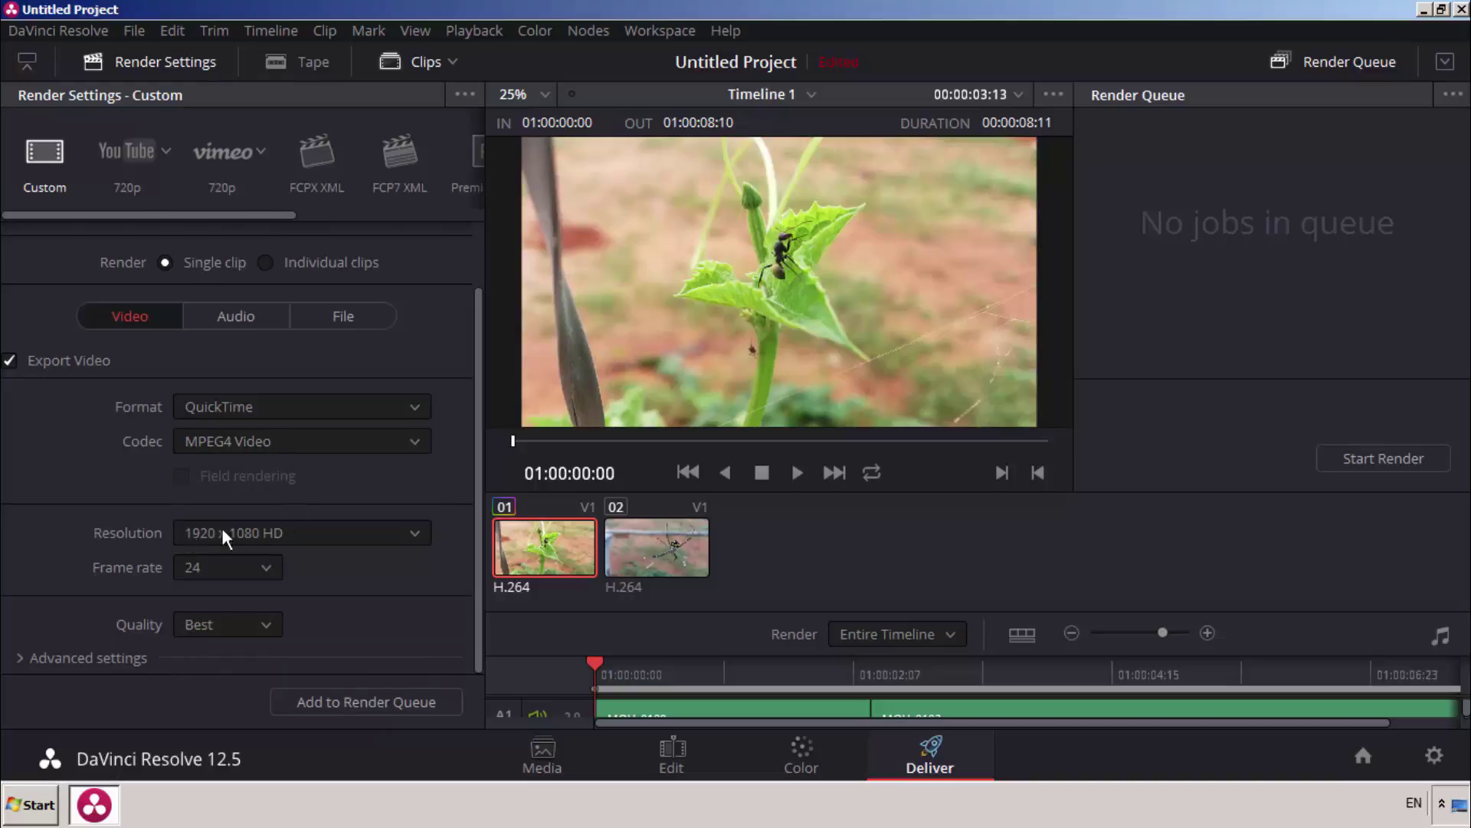
click(303, 541)
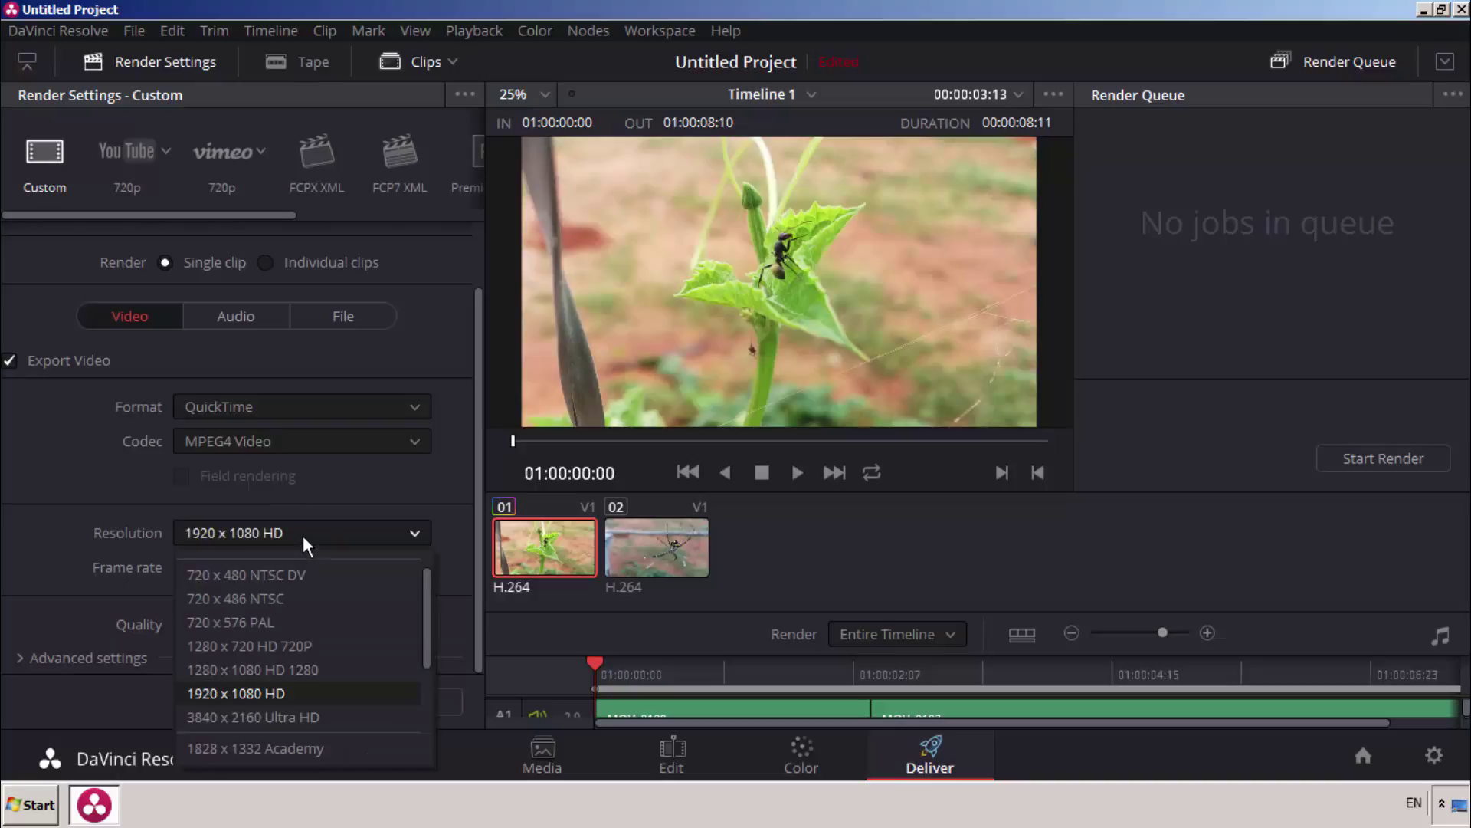
click(302, 537)
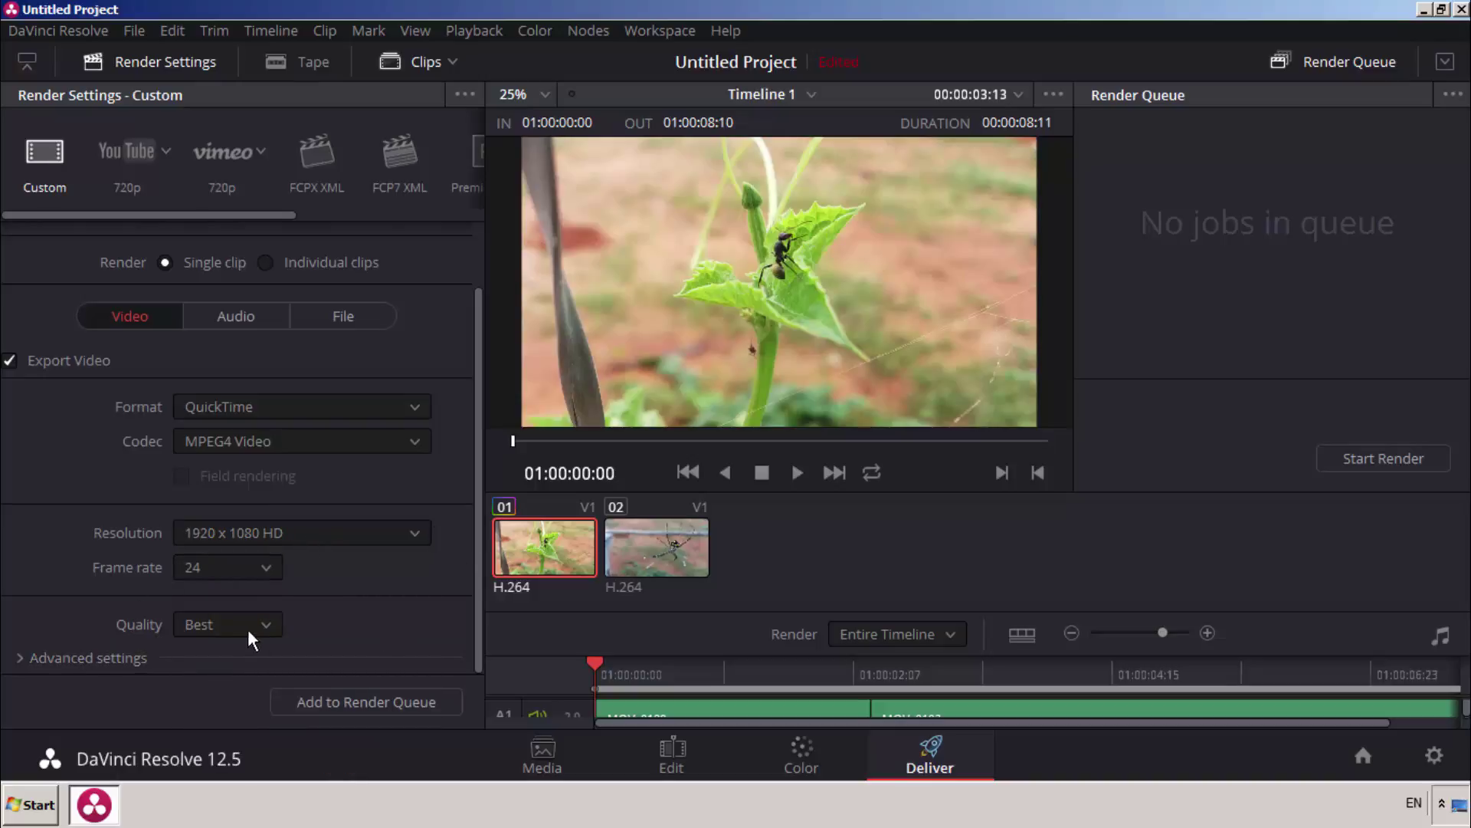
- Review the advanced render settings, collapse them, and return to Filename and Location
click(18, 657)
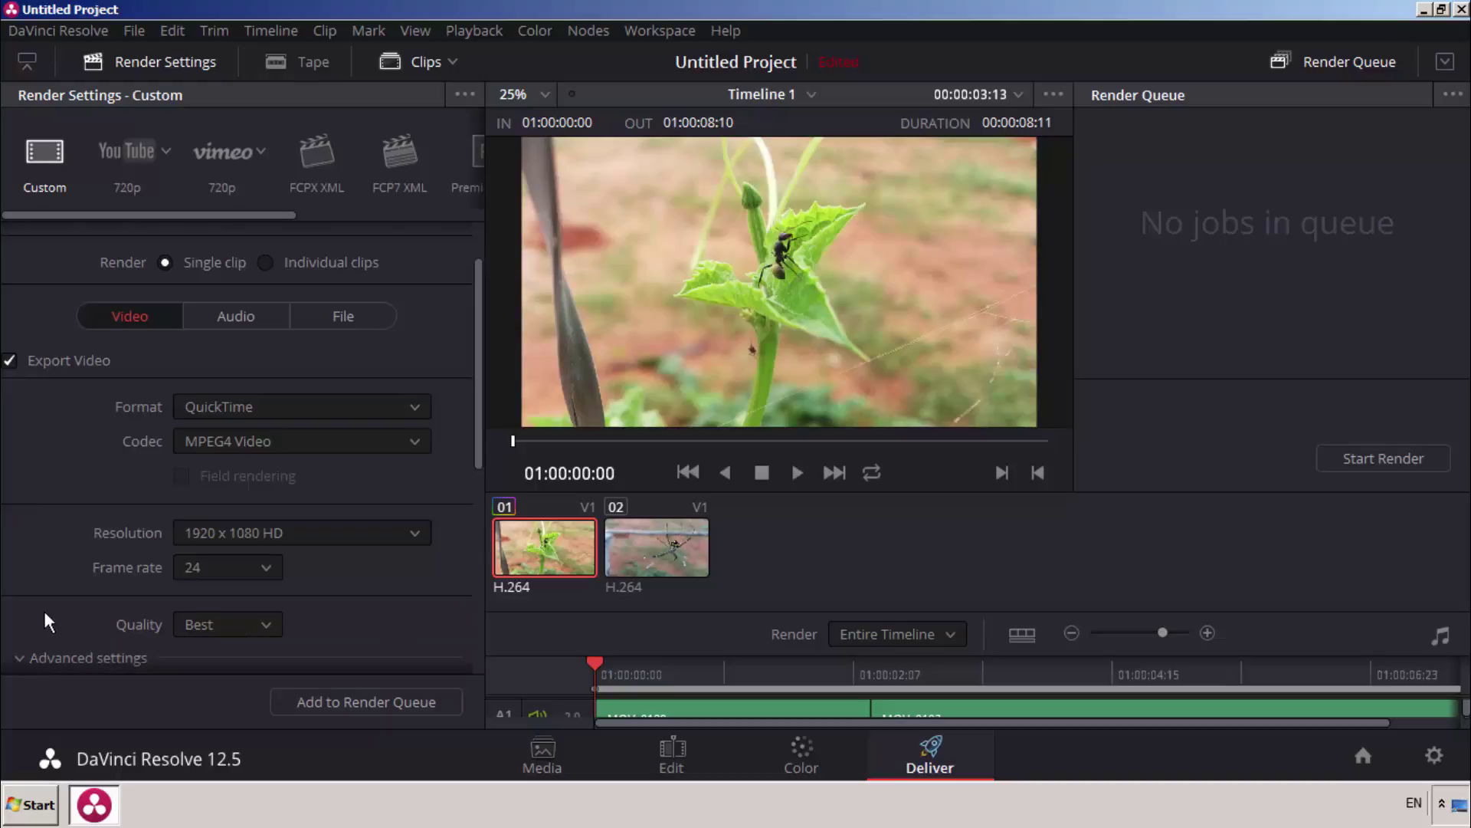
scroll(39, 605, down, 3)
scroll(49, 617, down, 2)
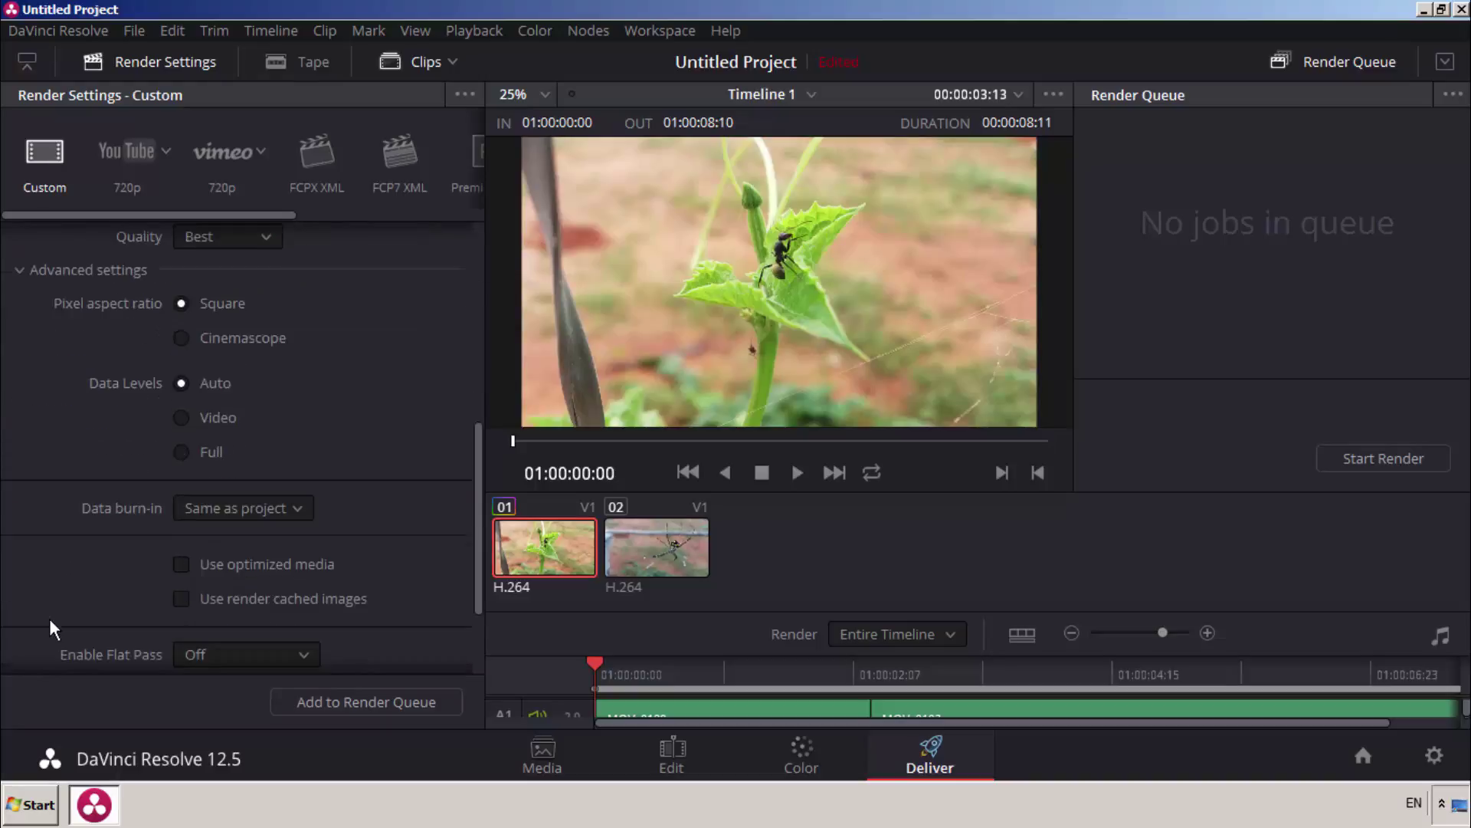
scroll(49, 620, down, 1)
scroll(49, 619, up, 4)
click(18, 465)
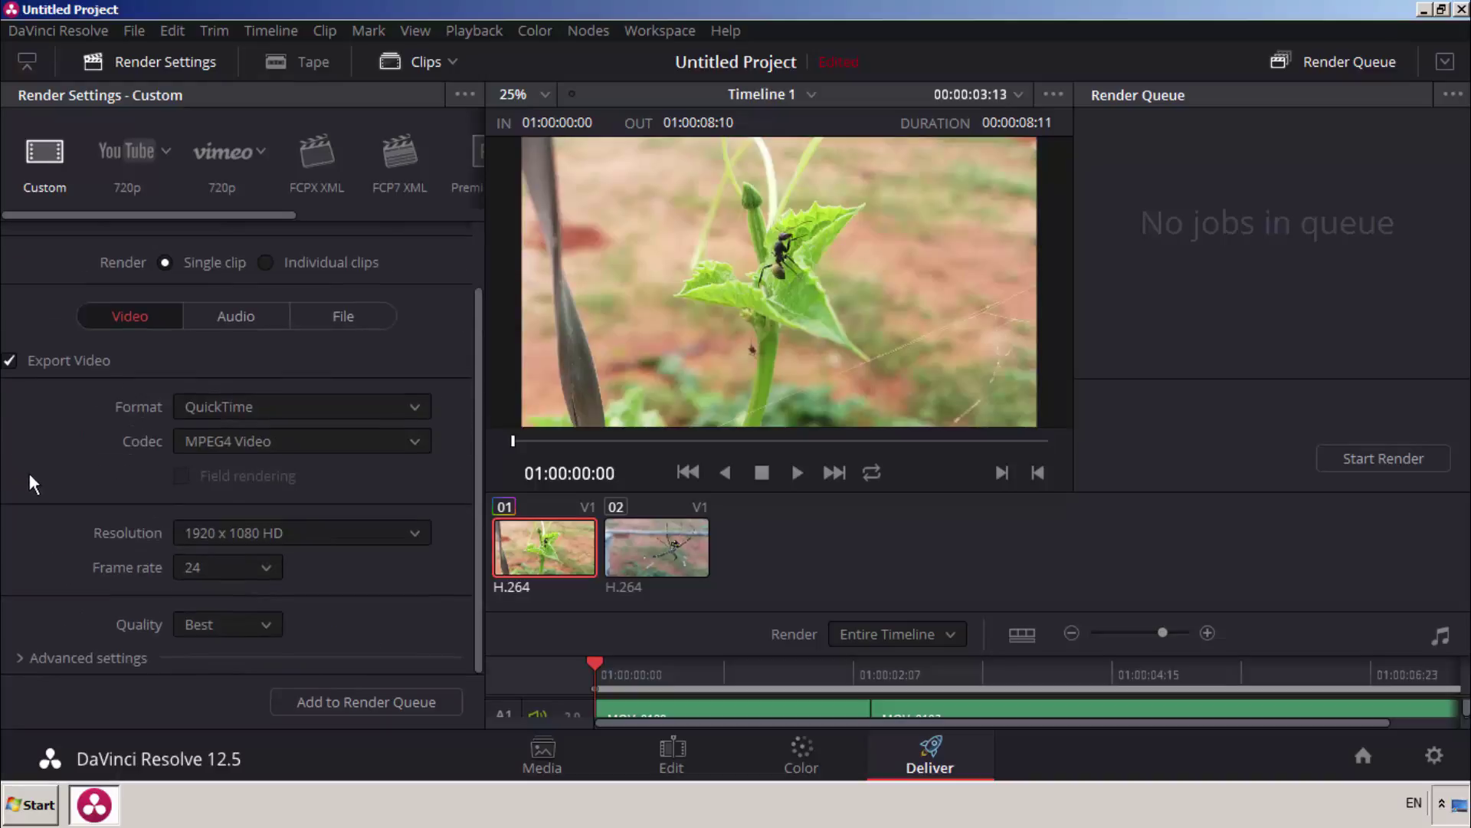
scroll(31, 493, up, 2)
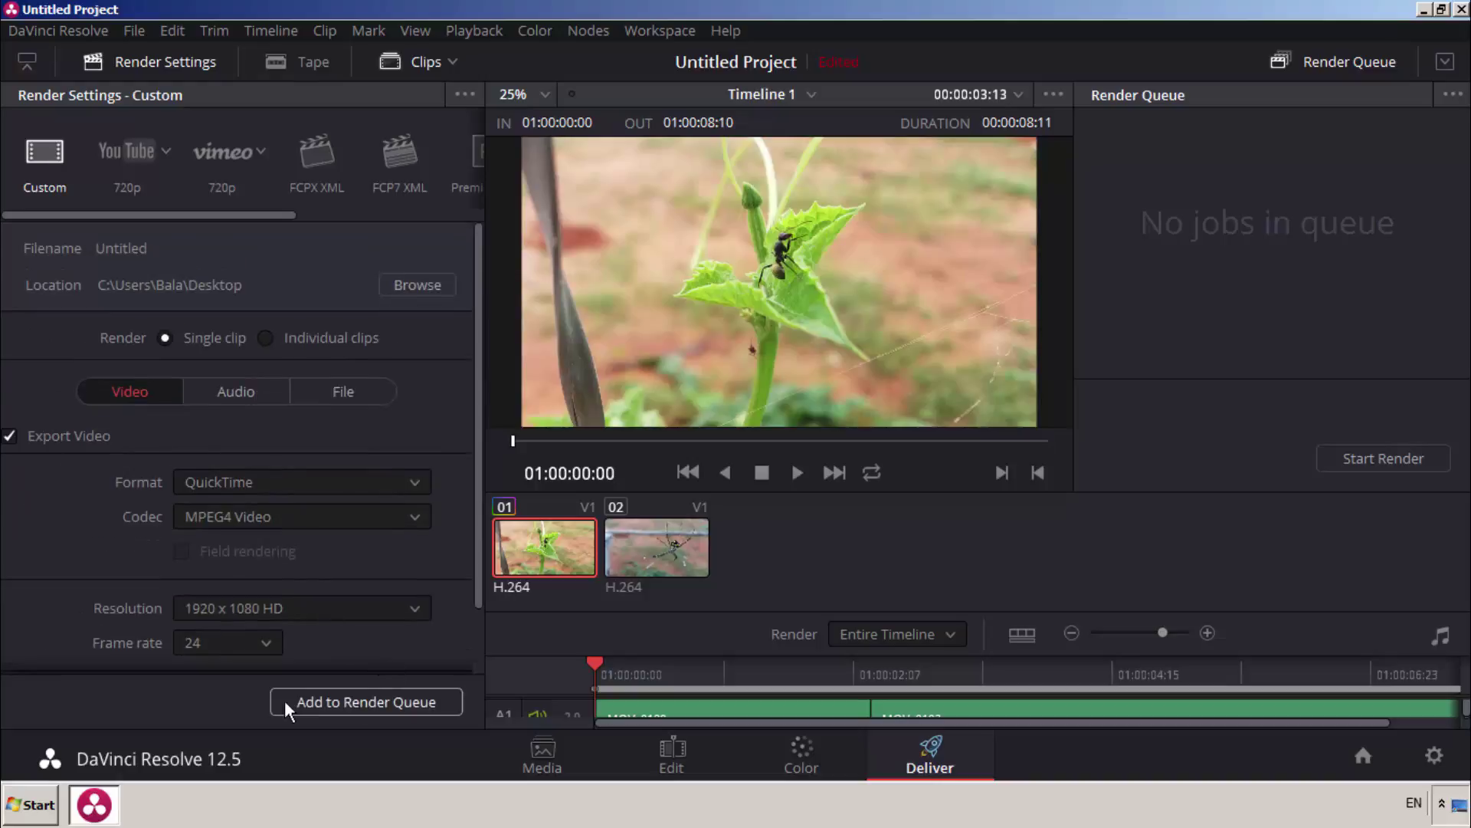
- Queue Timeline 1 as Job 1 and start the render
click(335, 706)
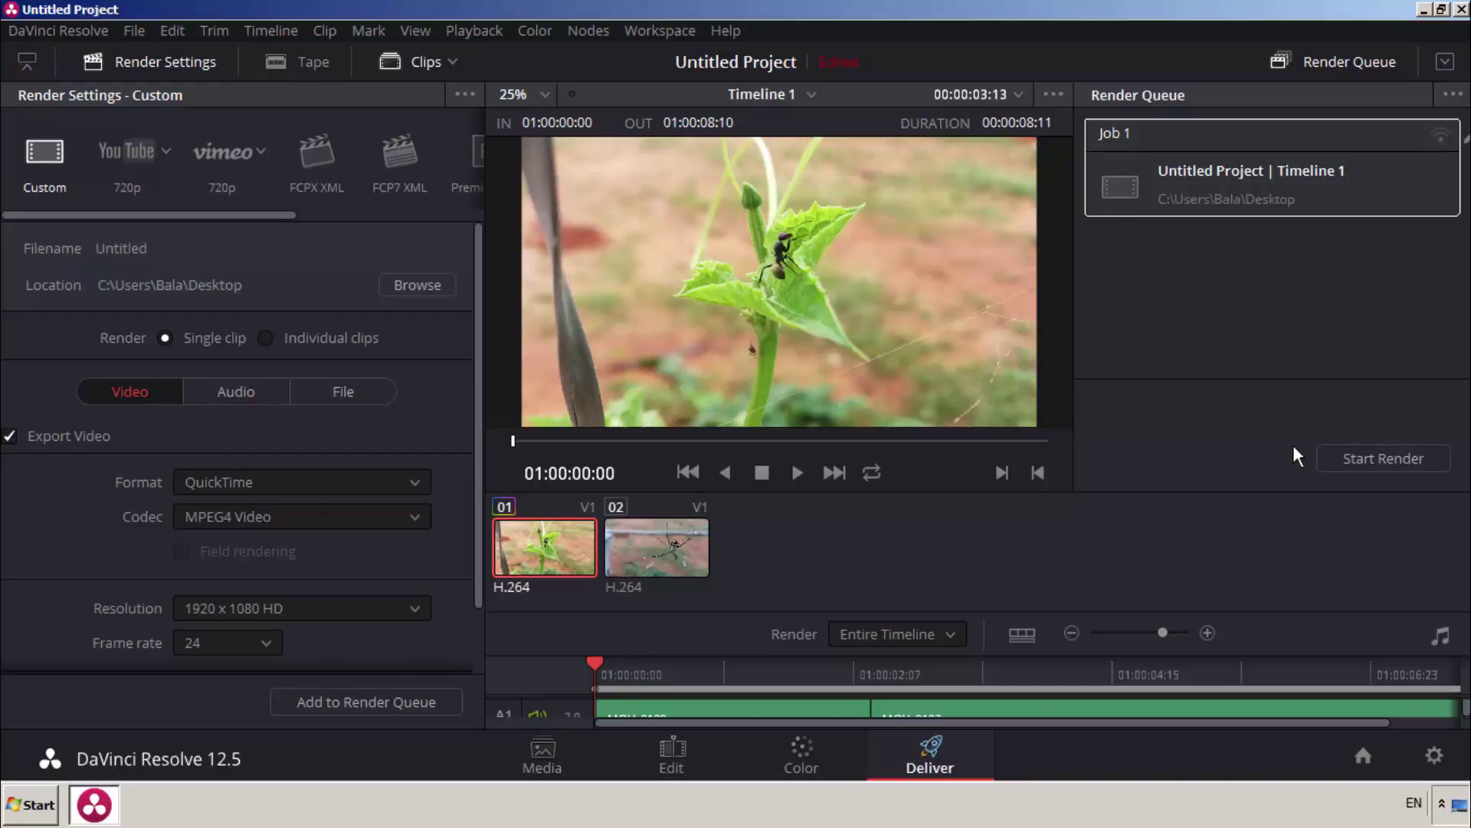
click(1373, 458)
- Minimize Resolve and refresh the desktop so the rendered file shows
click(1424, 11)
right_click(178, 144)
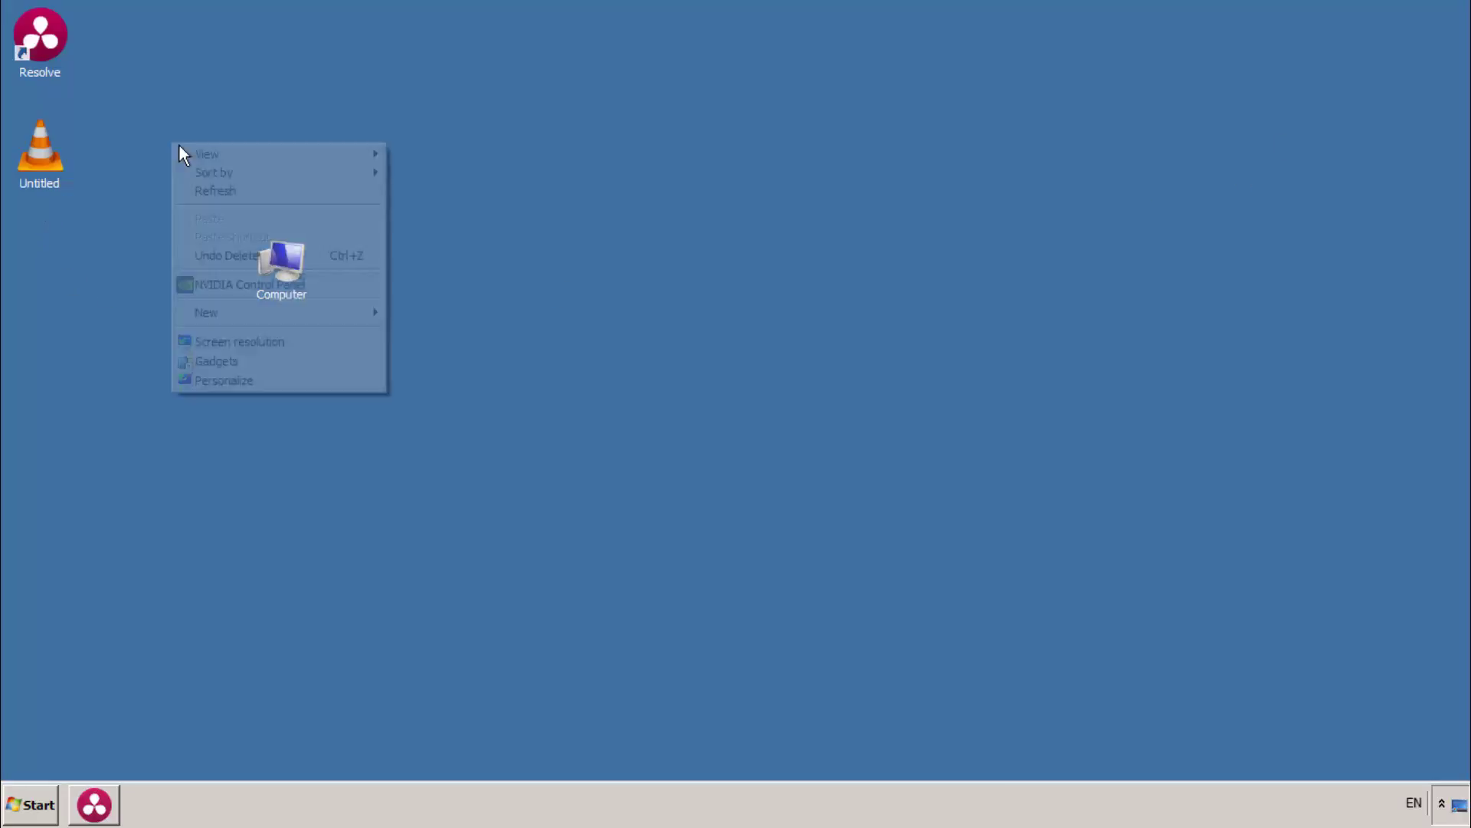
click(192, 190)
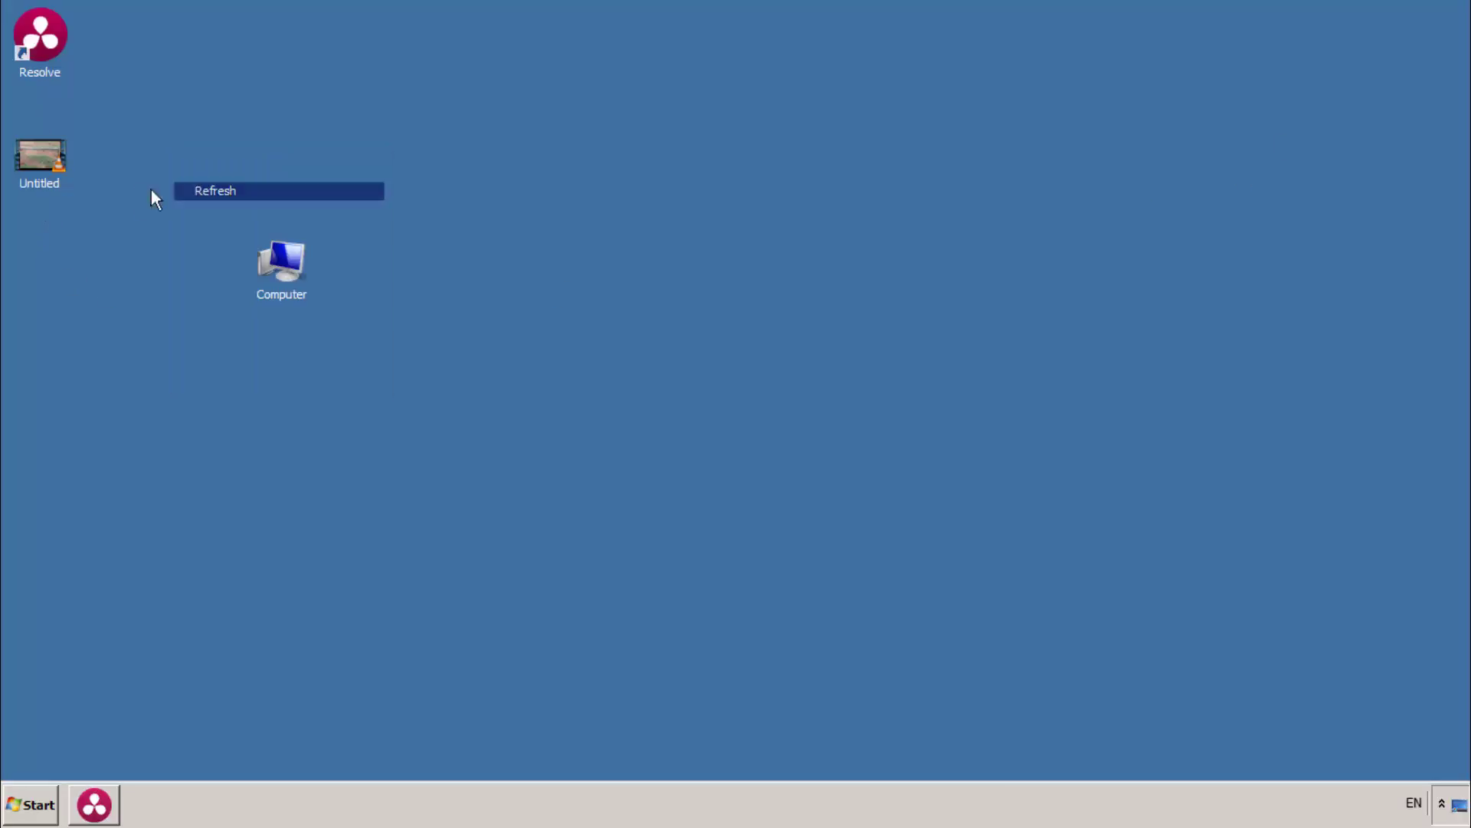
- Play Untitled.mov full screen in VLC, then close the player
double_click(38, 153)
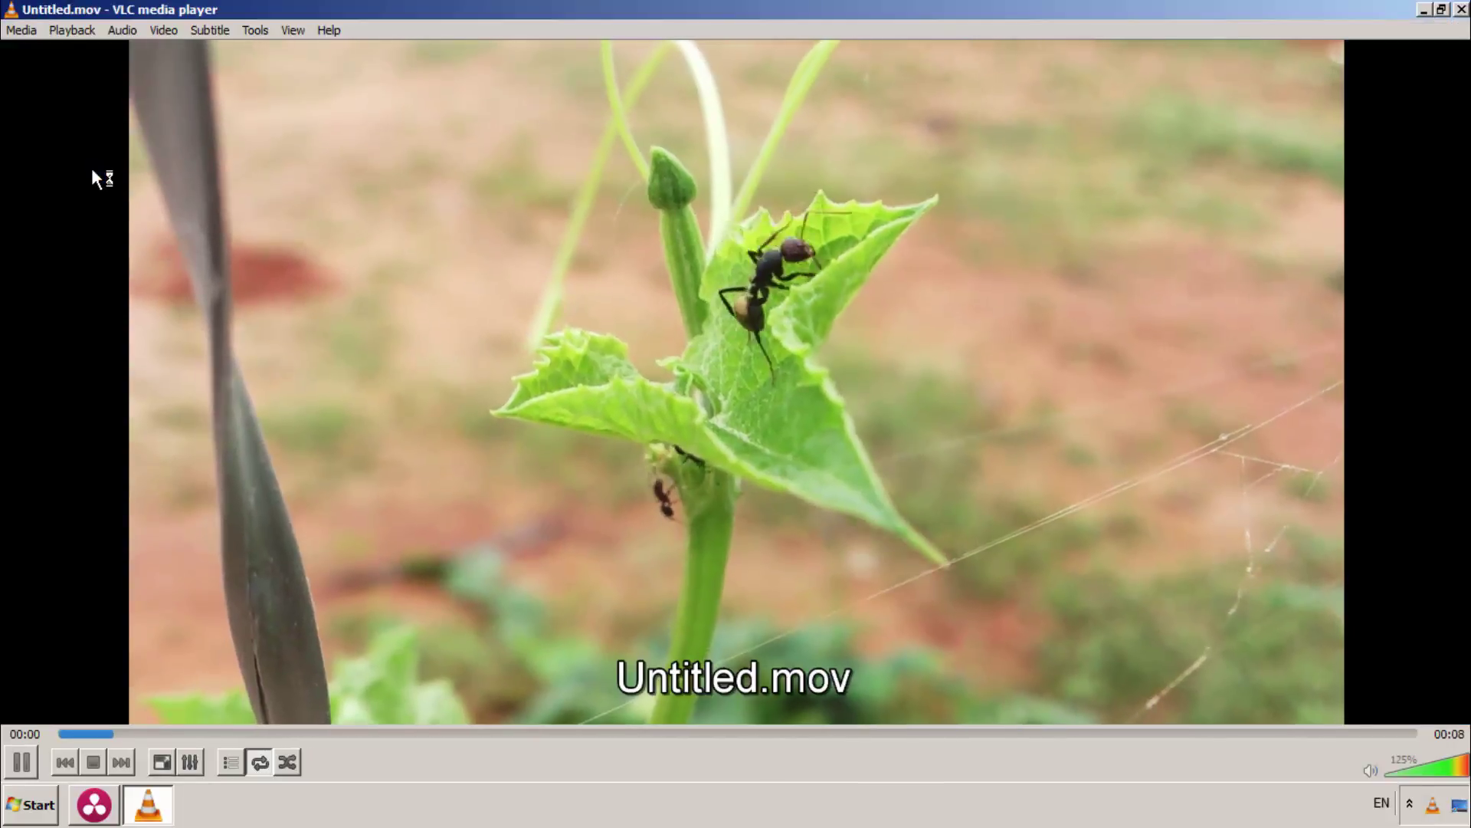
double_click(306, 186)
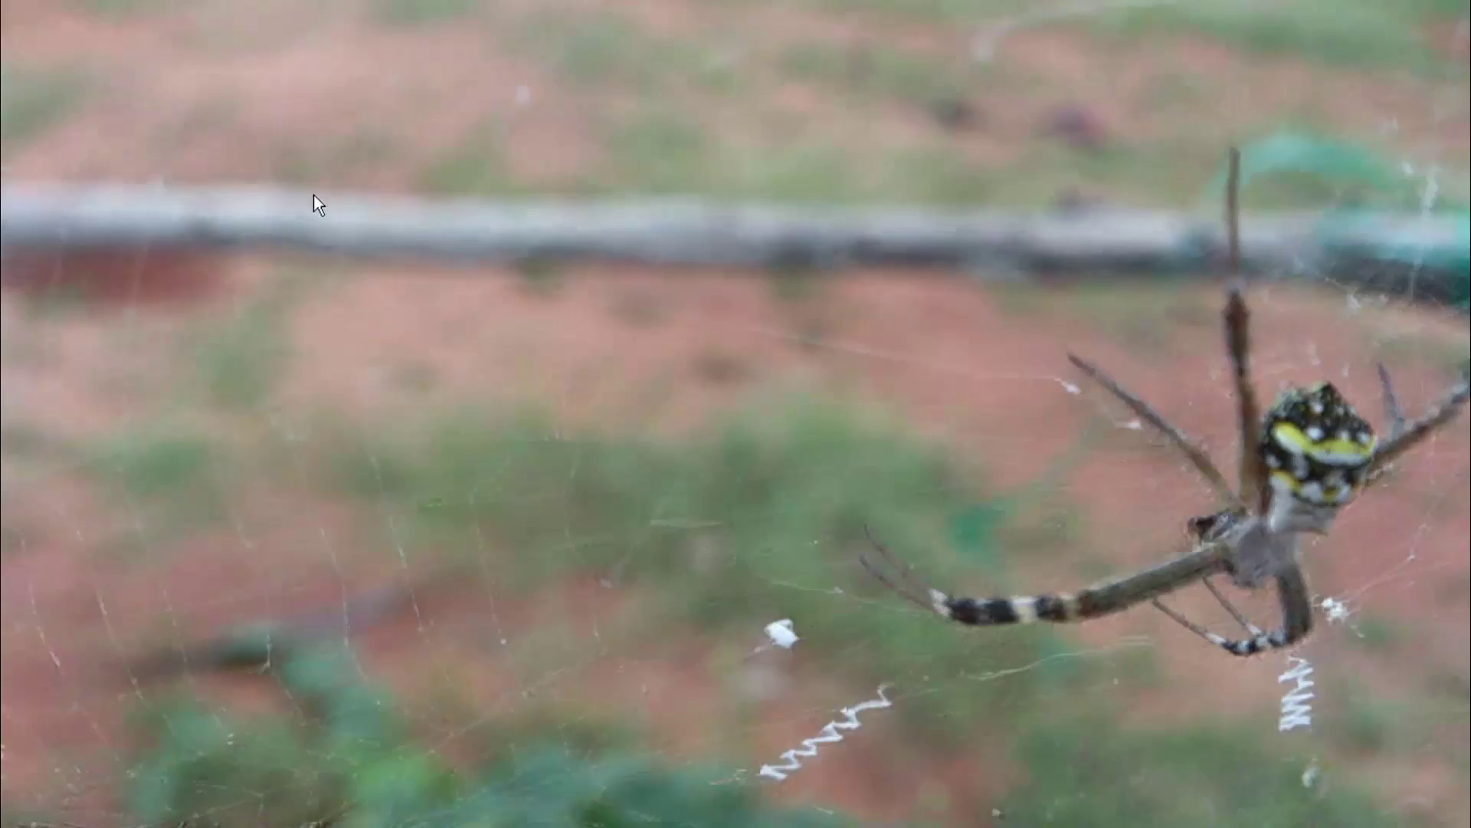
mouse_move(270, 314)
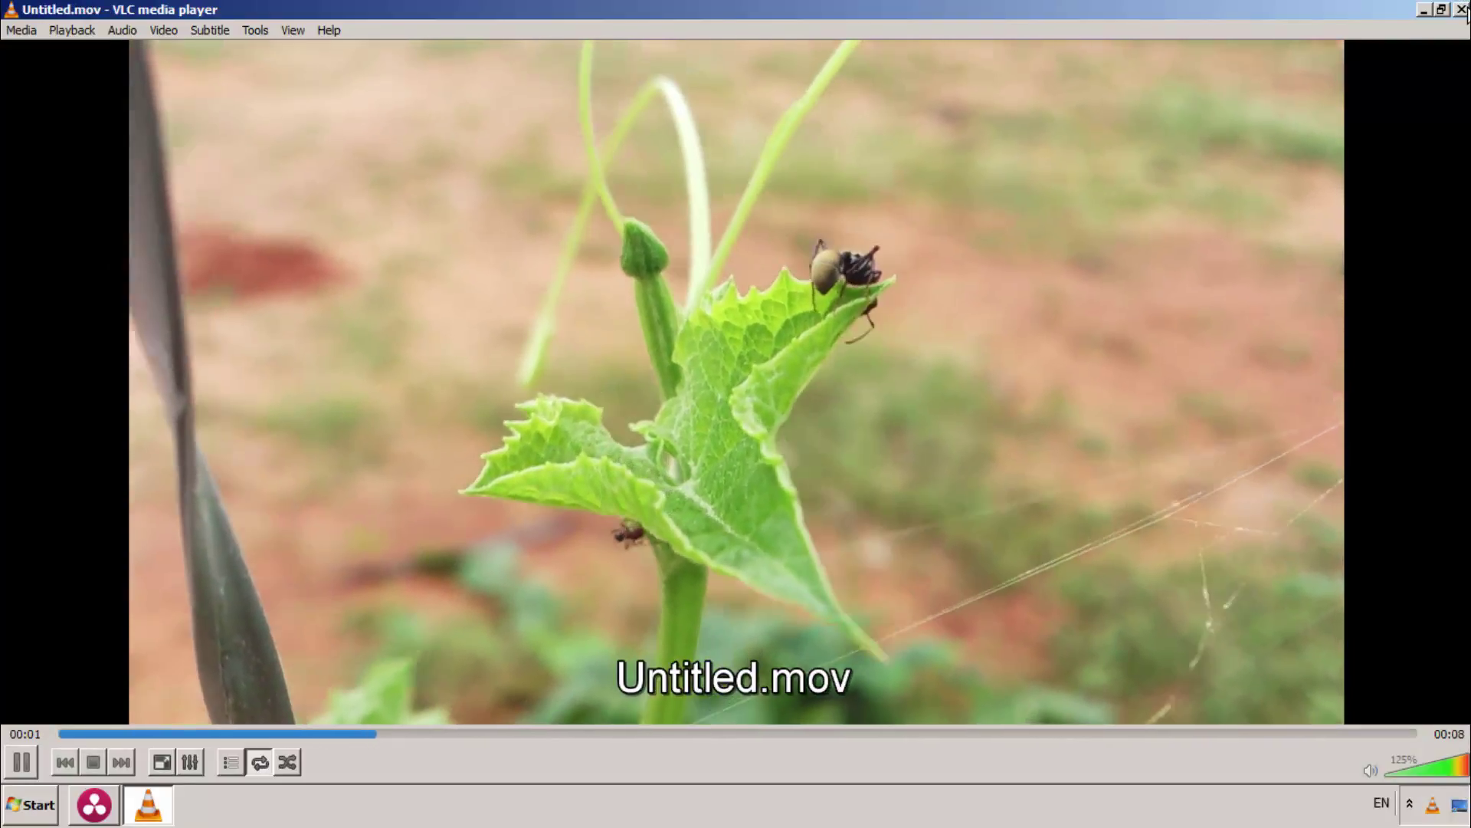
click(1463, 10)
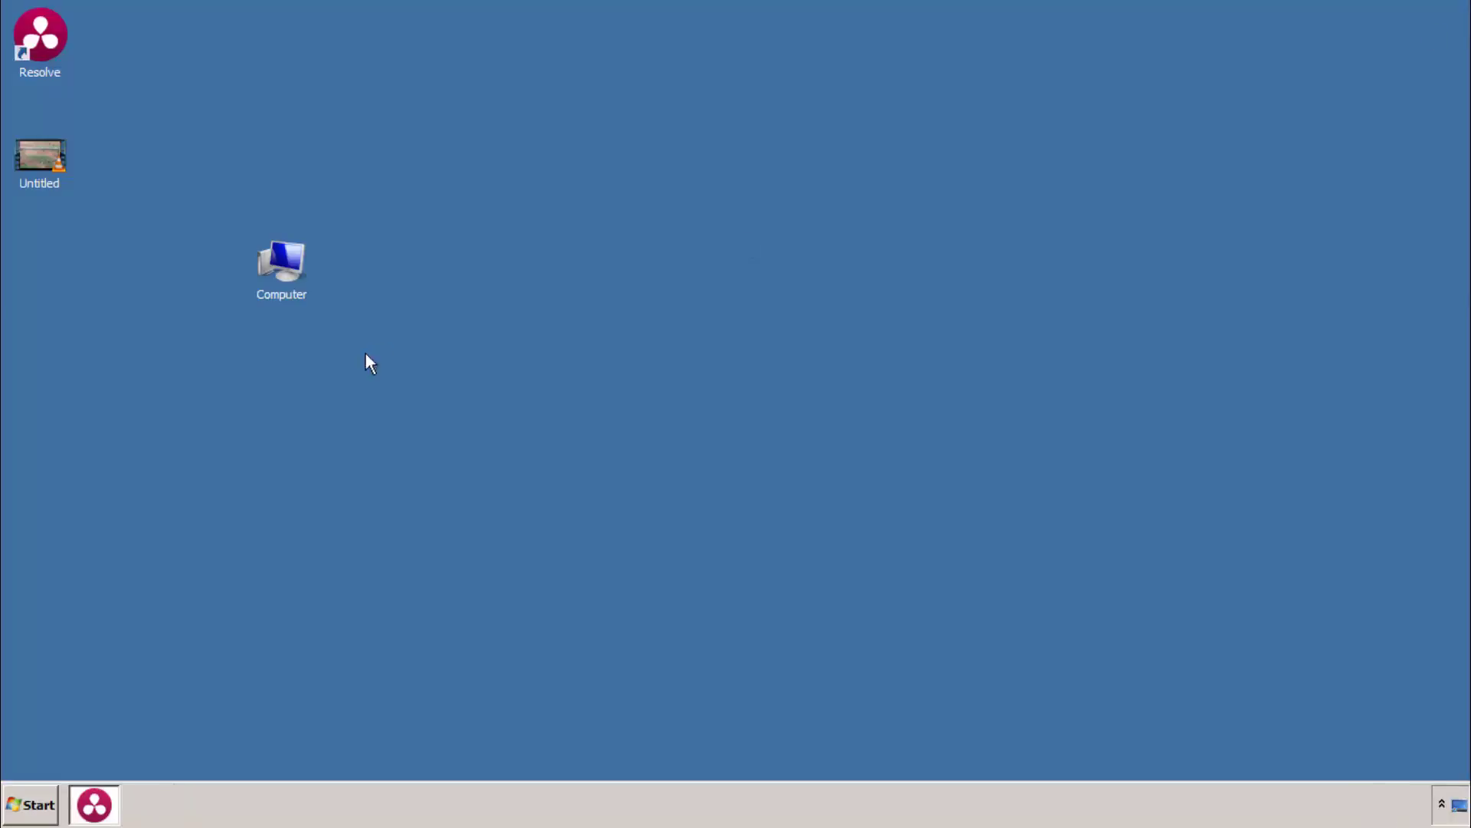
- Back in Resolve, switch to Individual clips and queue it as Job 2
click(91, 809)
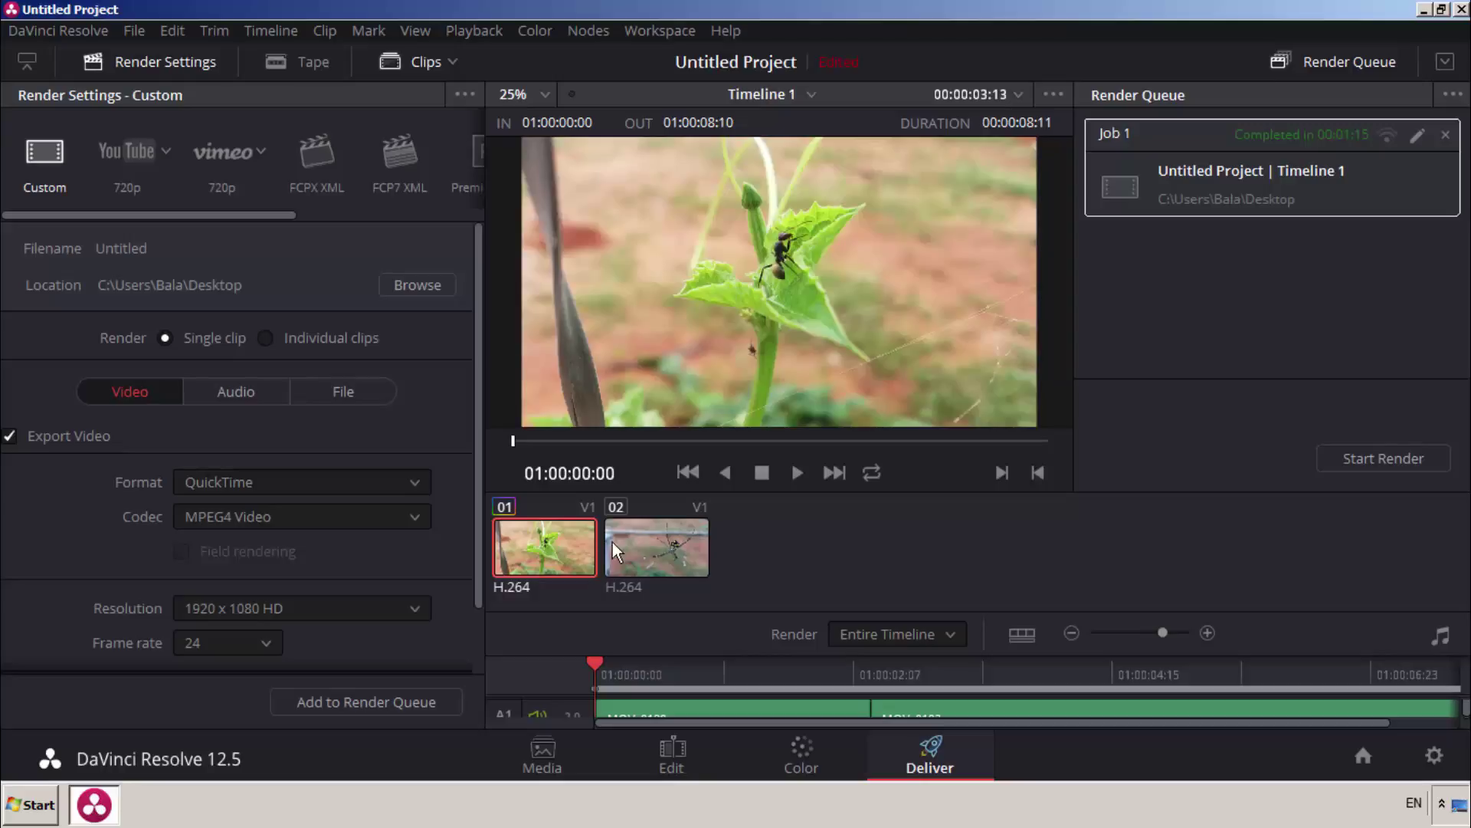
click(265, 338)
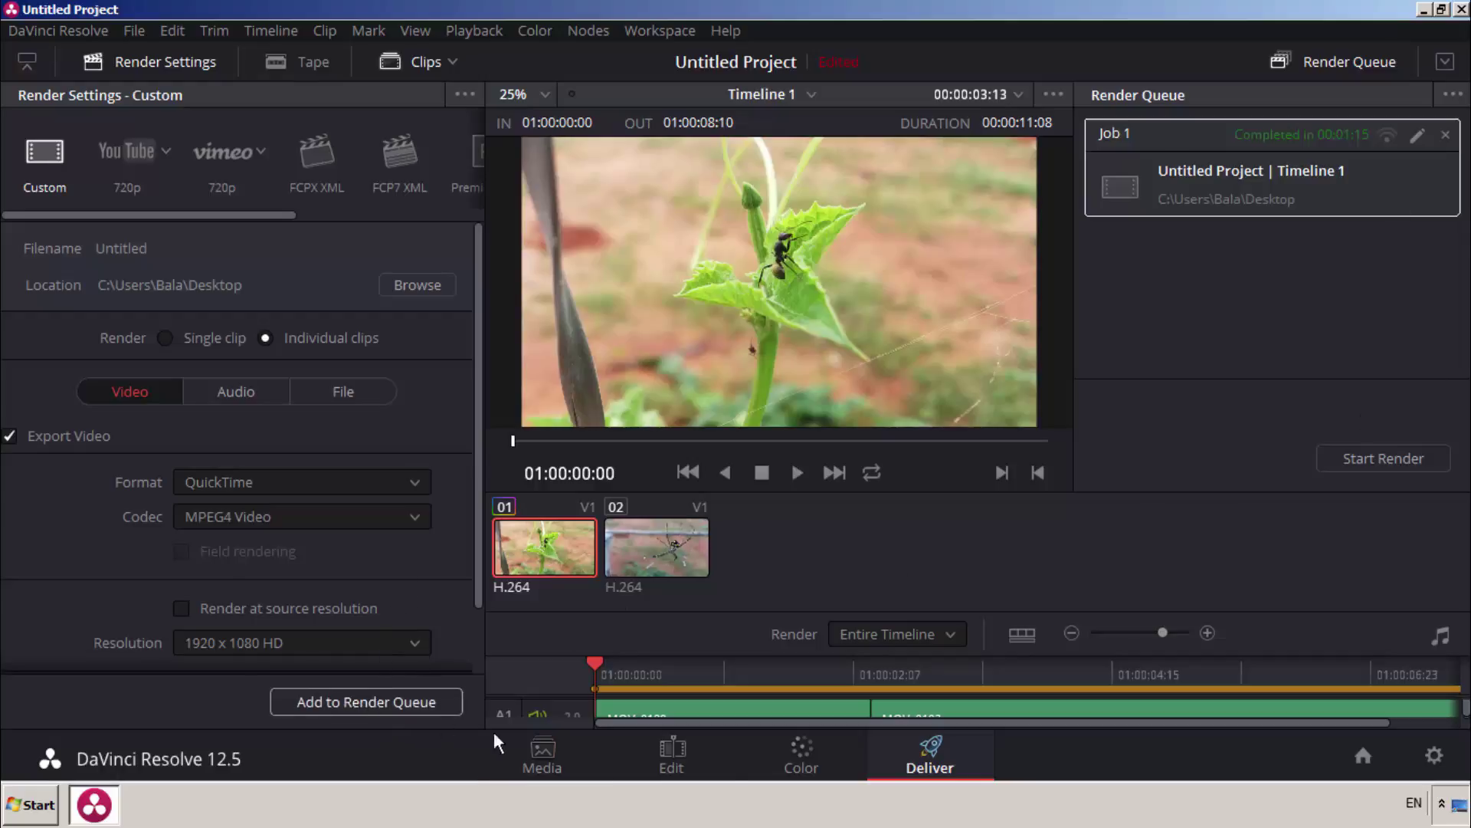
click(351, 704)
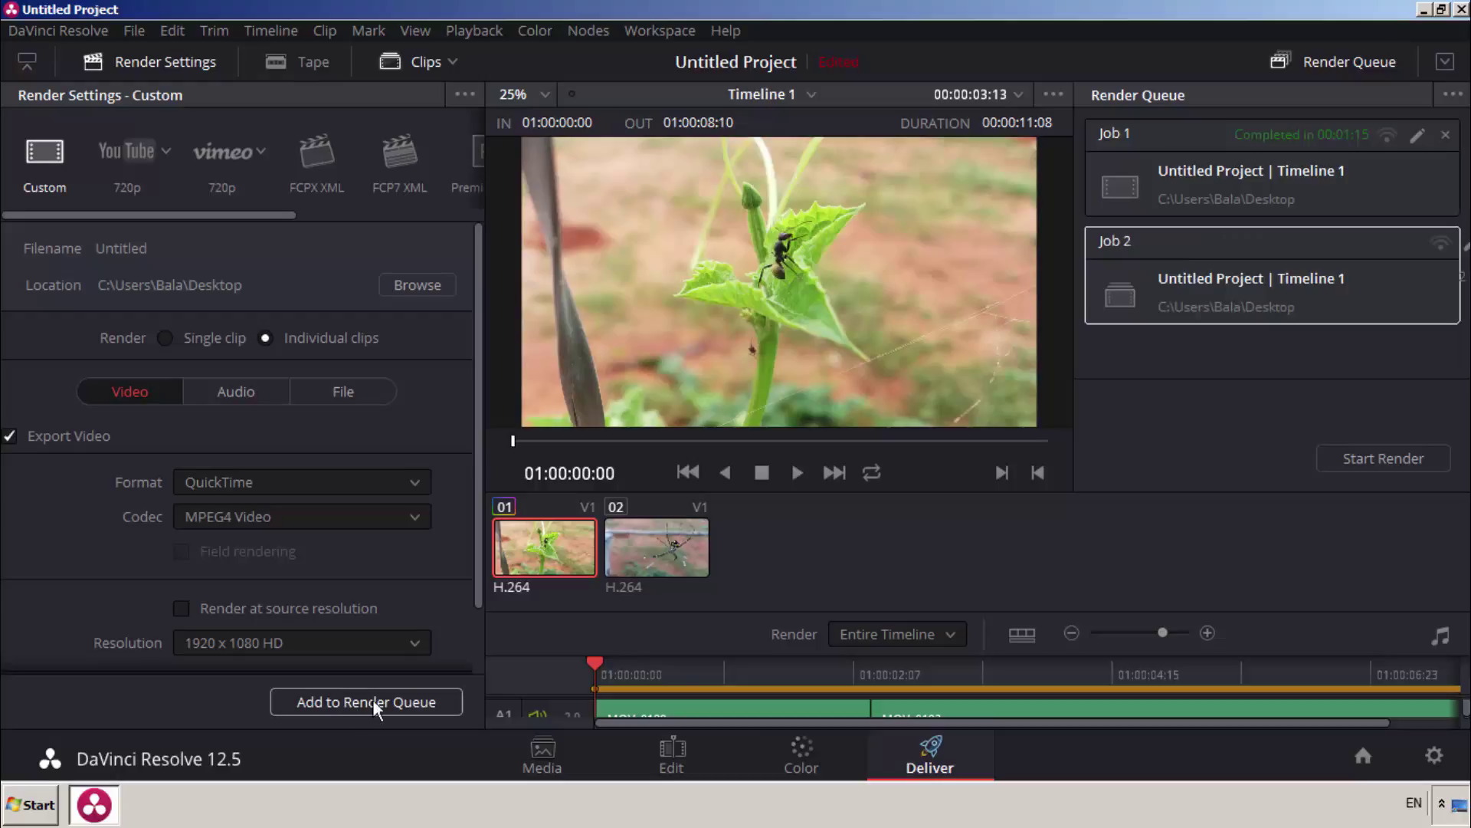
- Start rendering Job 2, which completes in 00:01:42
click(1377, 460)
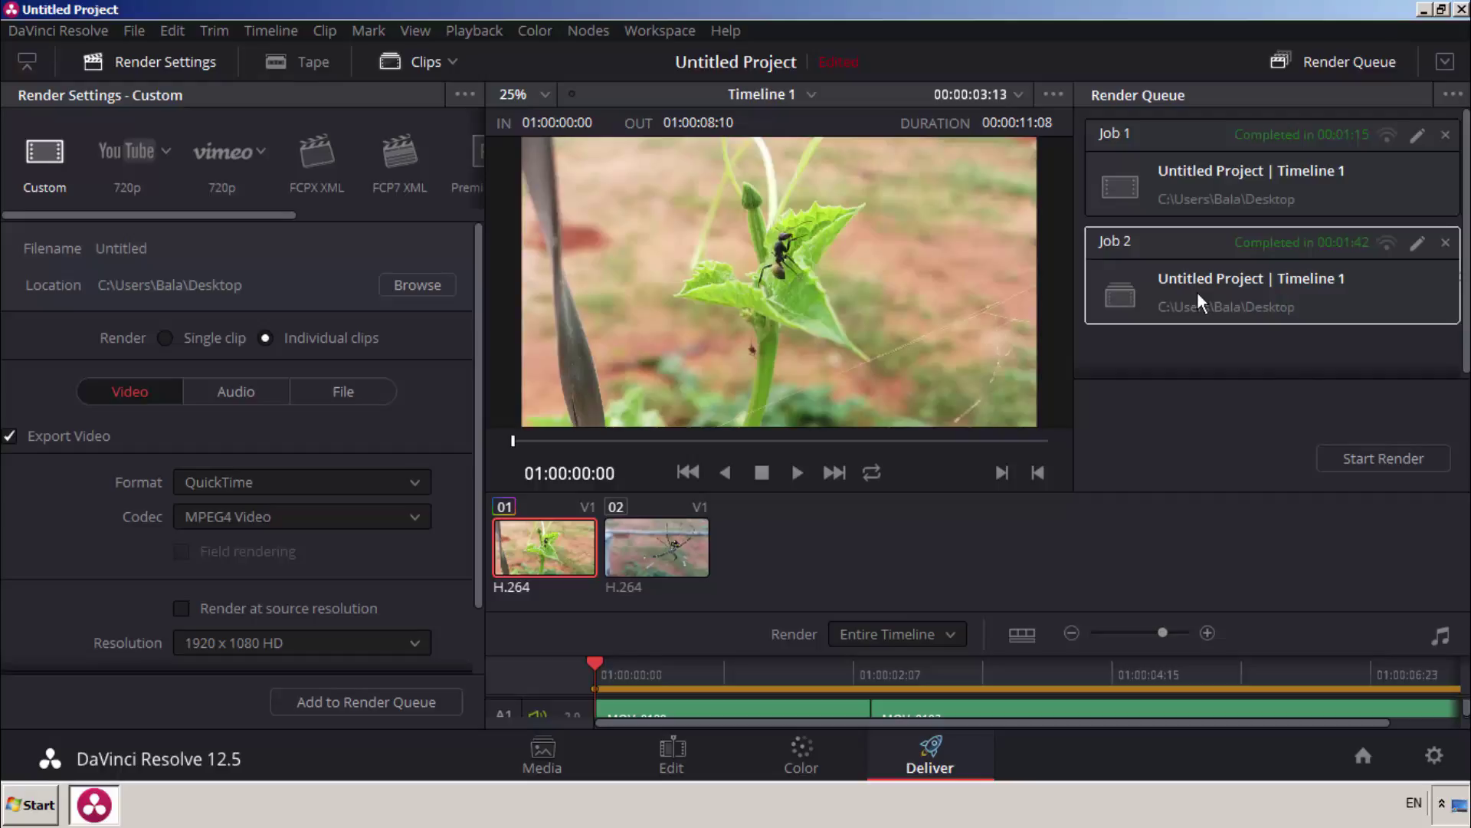
- Minimize Resolve and select the new Untitled00000095 and Untitled00000150 clip files
click(1424, 9)
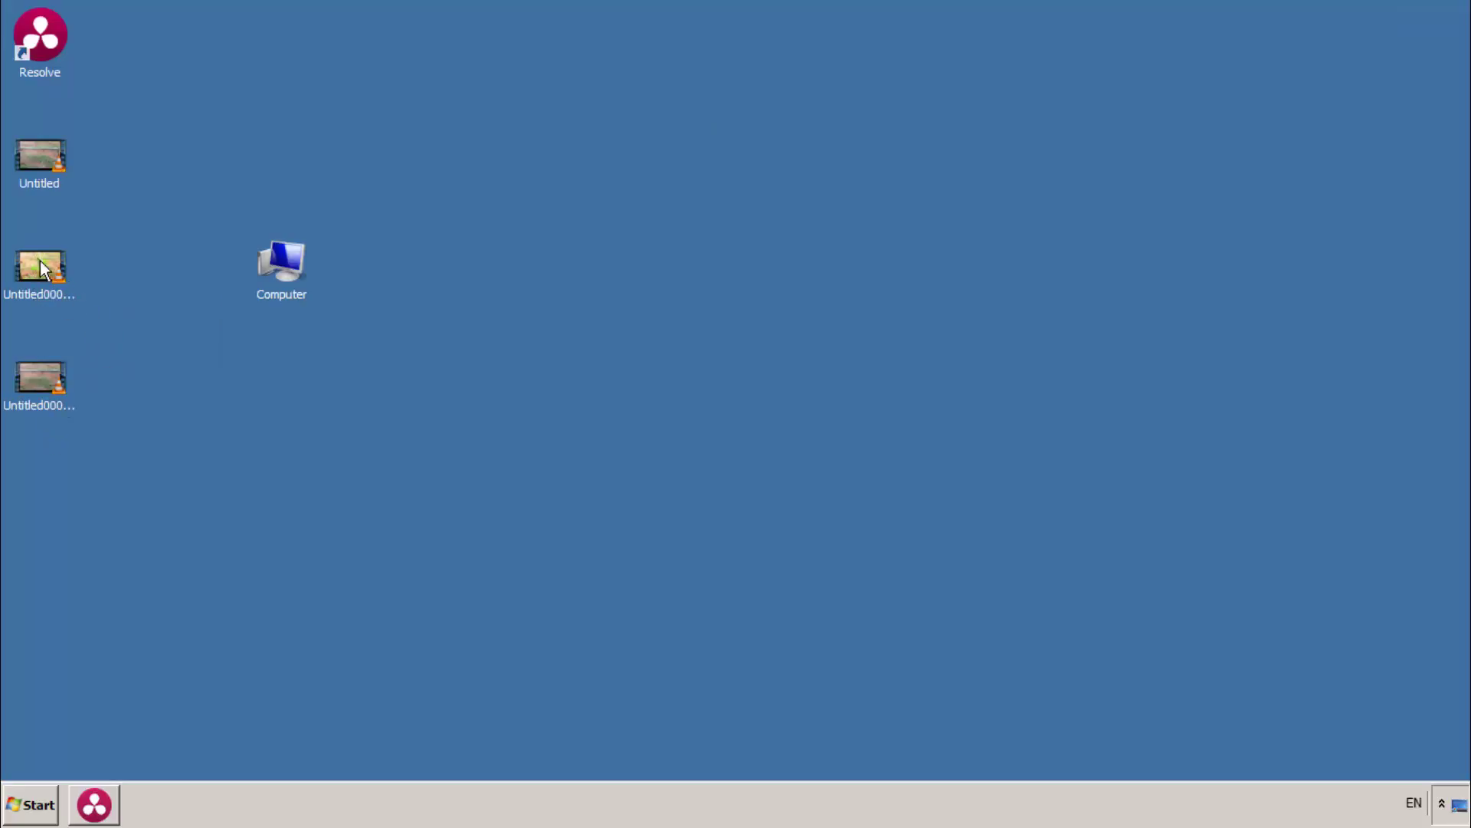
click(44, 264)
click(44, 383)
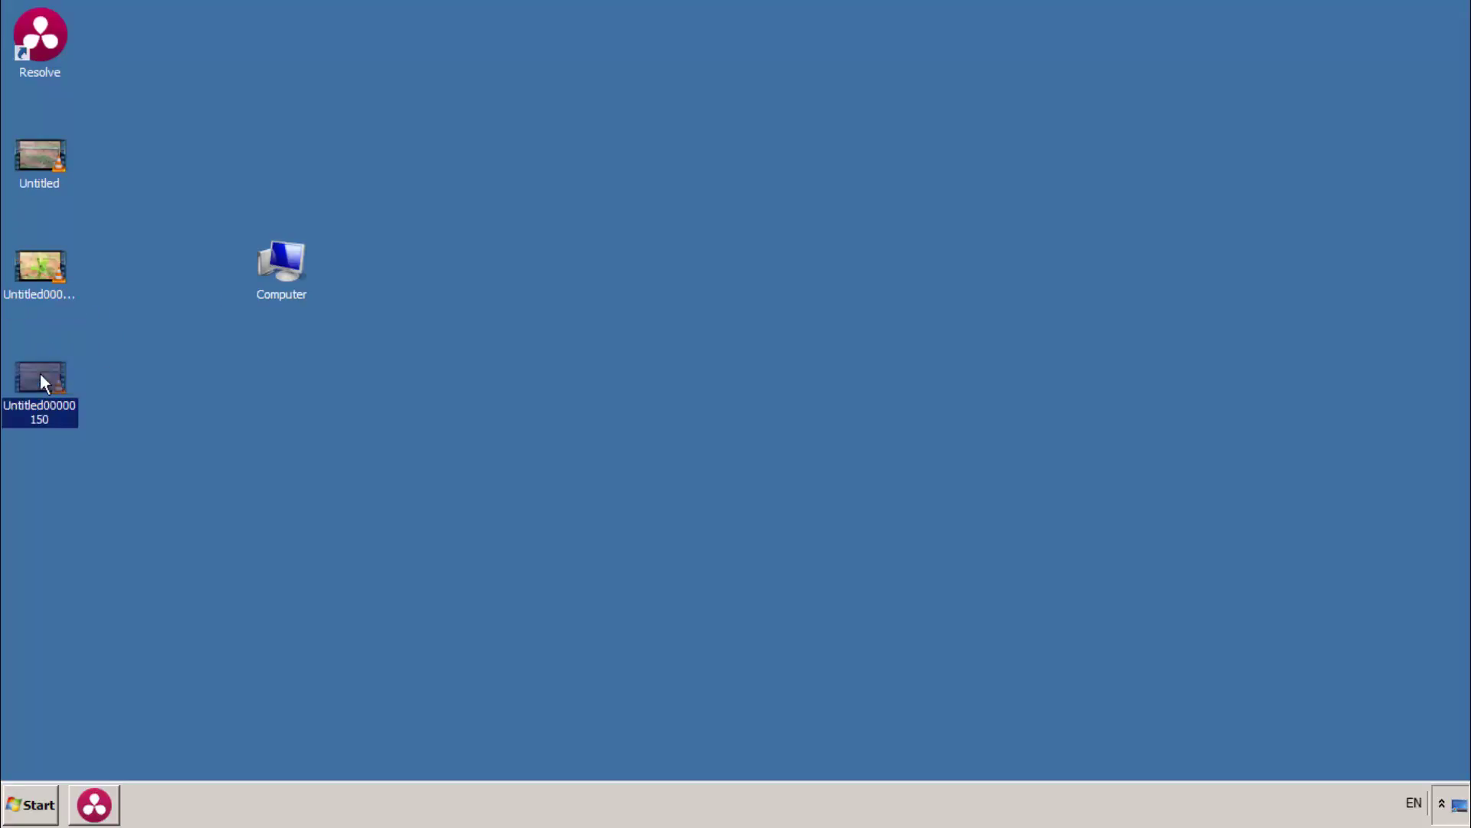
double_click(48, 388)
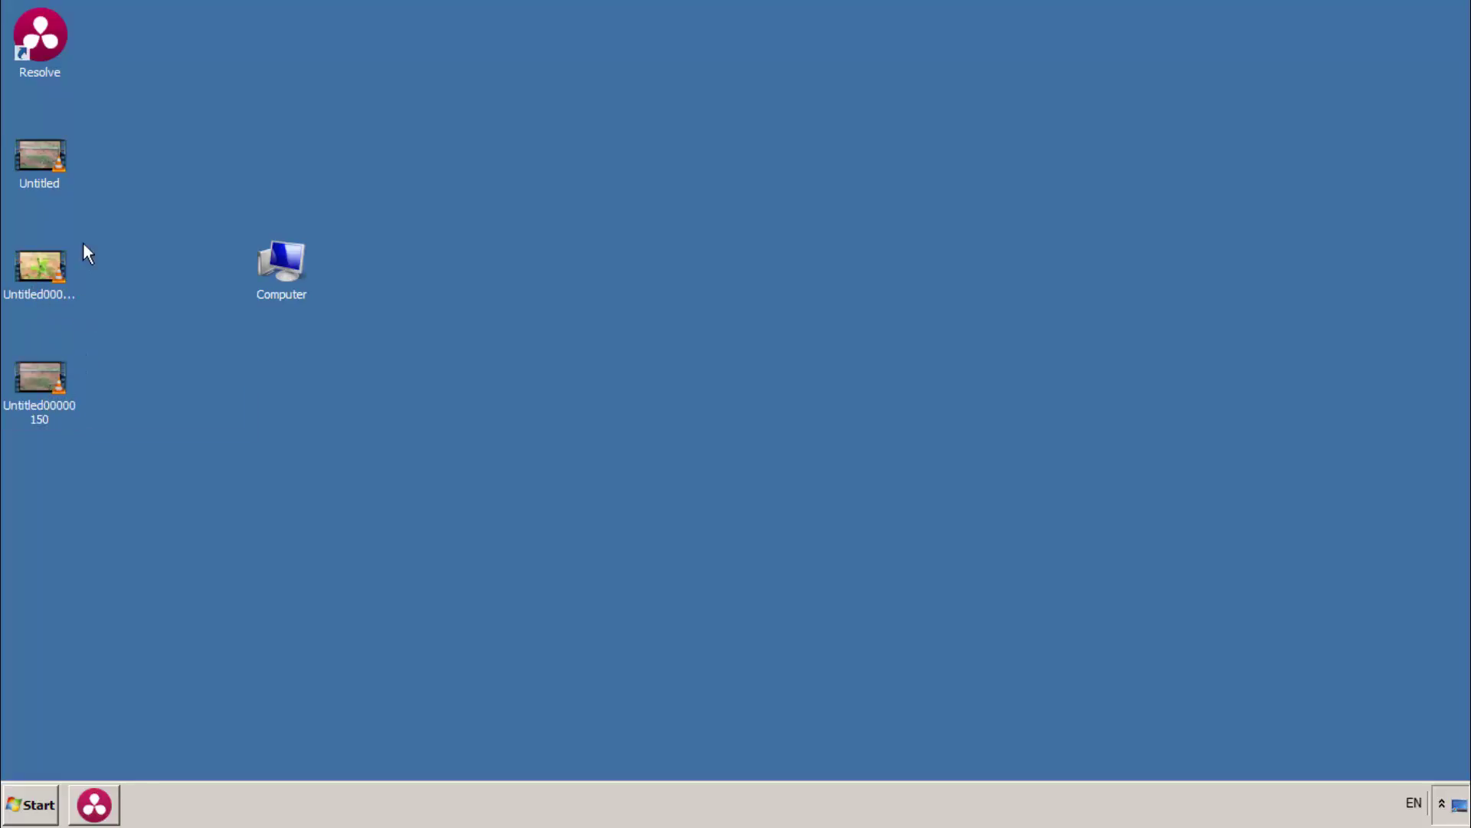